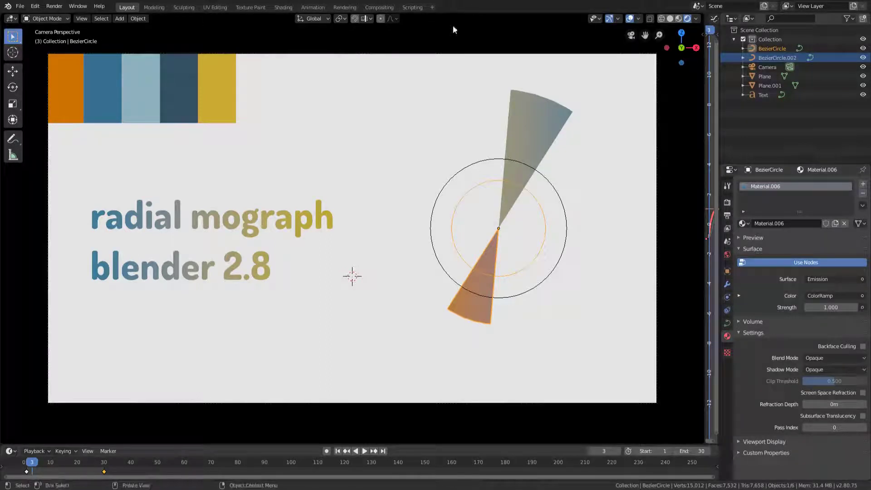
# Step: Hide the viewport overlays and play back the finished radial wedge animation
pyautogui.click(634, 20)
pyautogui.press('space')
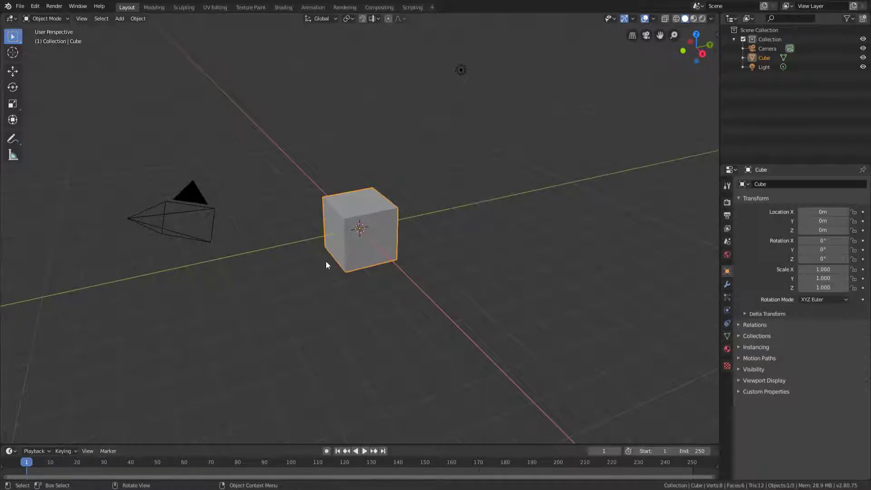
# Step: Delete the default cube and light, then view the empty scene through the camera
pyautogui.click(461, 69)
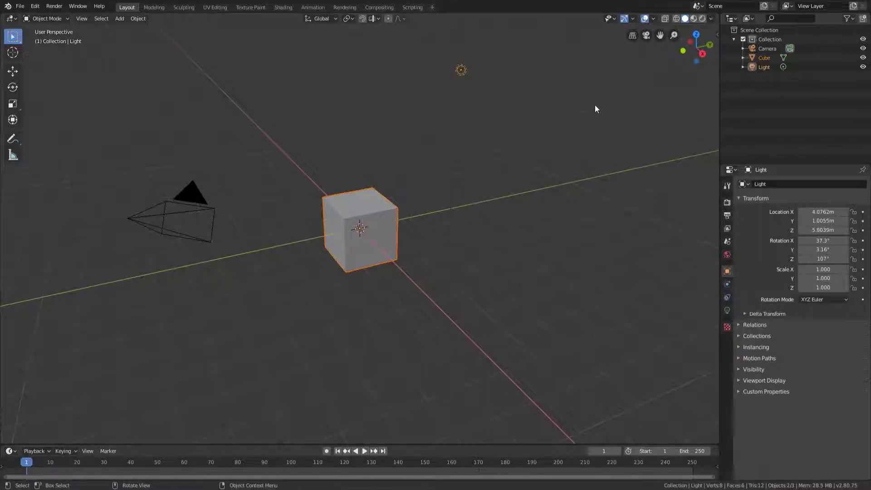
pyautogui.press('Delete')
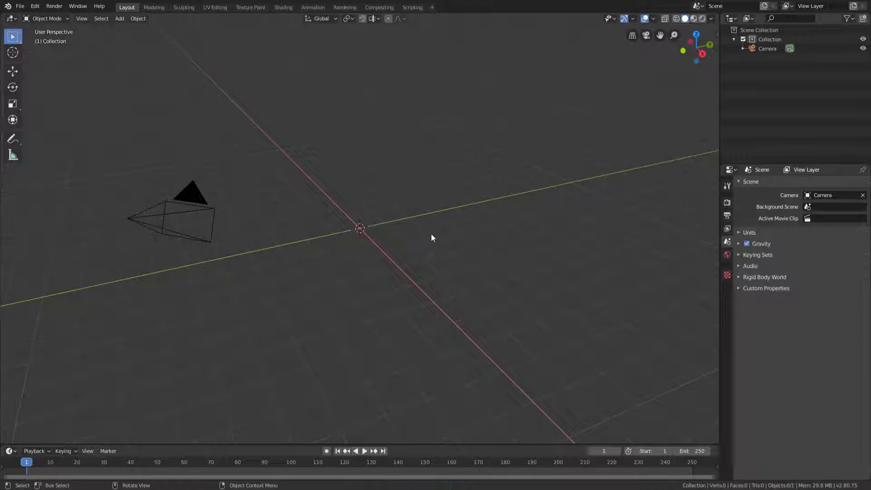
pyautogui.press('KP_1')
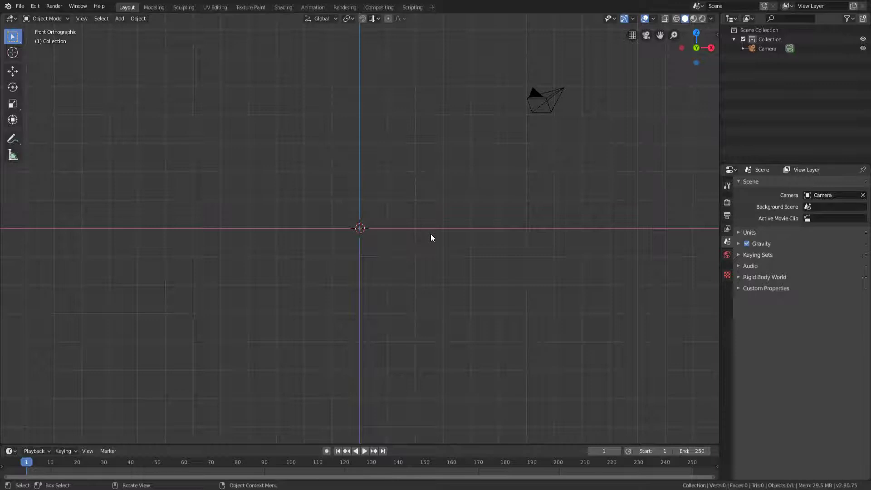
pyautogui.press('KP_0')
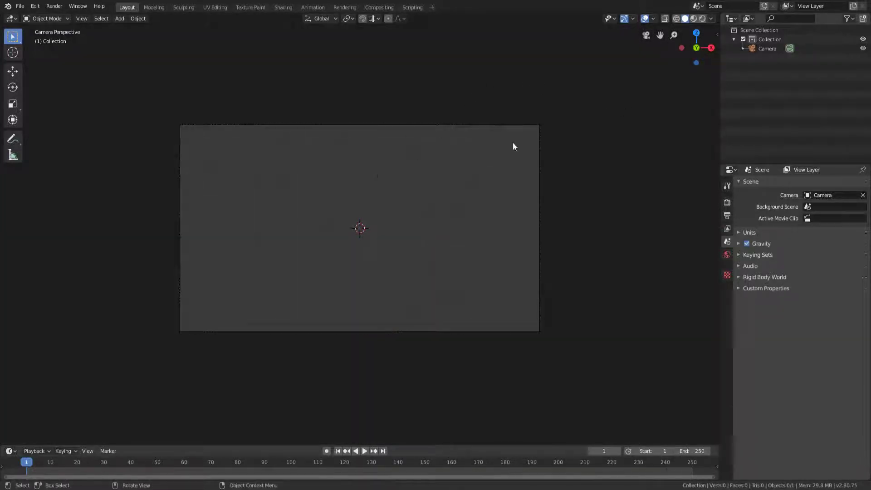
pyautogui.scroll(-4, 513, 143)
pyautogui.scroll(6, 514, 143)
pyautogui.scroll(2, 440, 192)
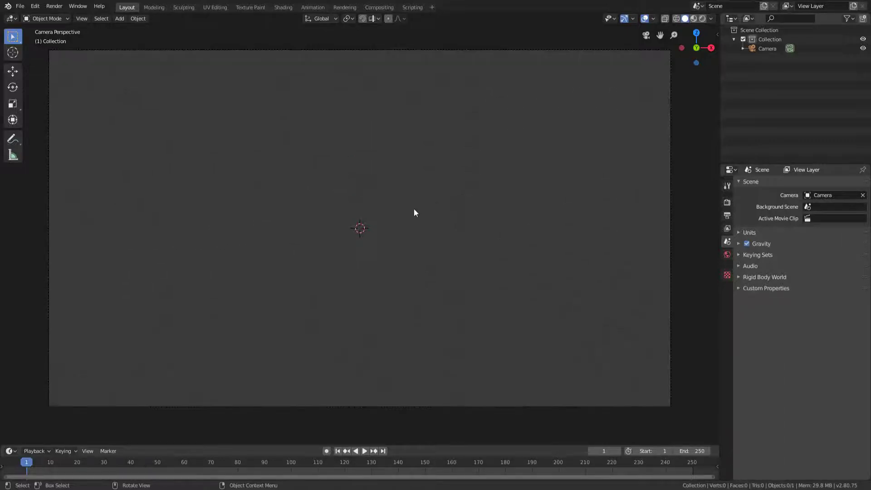
pyautogui.hotkey('shift', 'a')
# Step: Add a Bezier circle and rotate it 90° around X to face the camera
pyautogui.moveTo(386, 232)
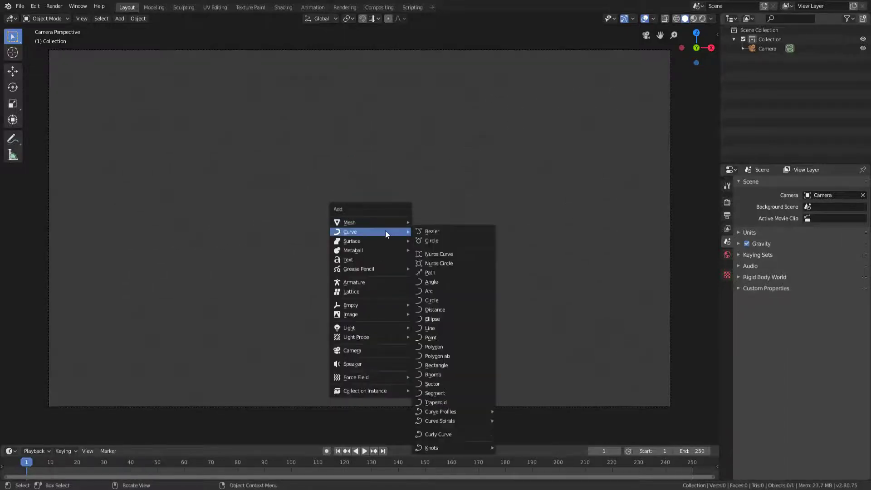
pyautogui.click(421, 241)
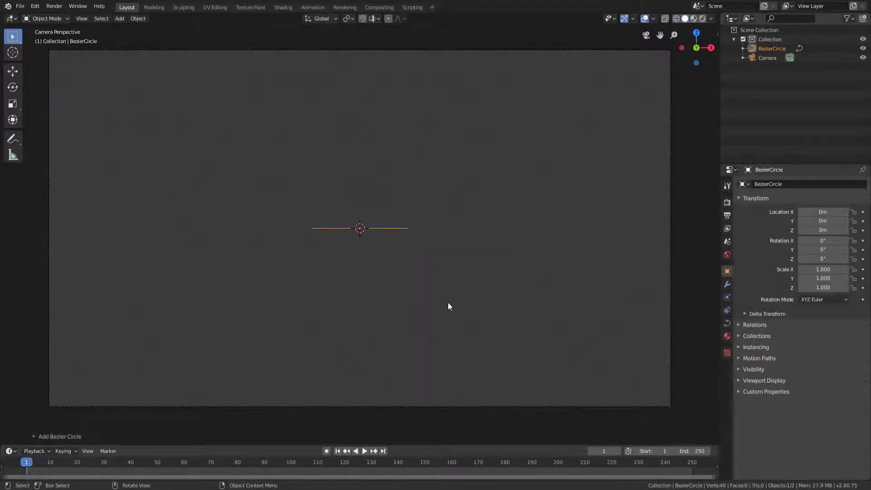
pyautogui.write('rx90')
pyautogui.press('Return')
pyautogui.press('r')
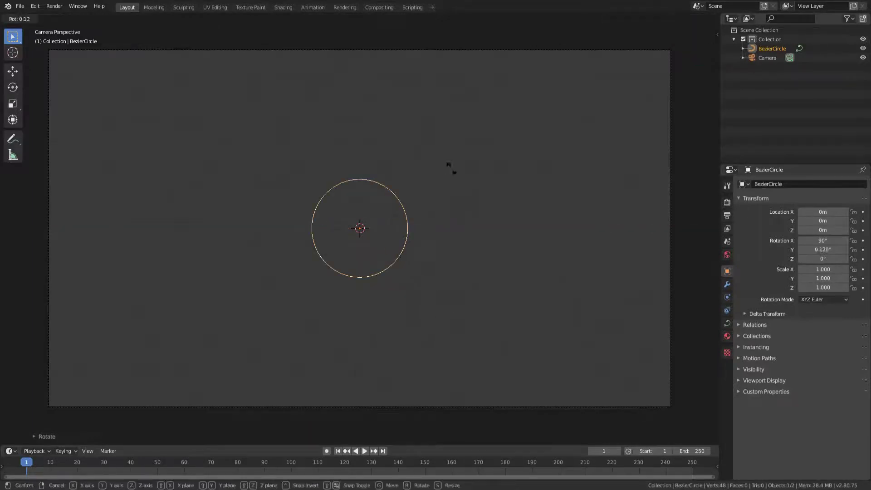
pyautogui.press('x')
pyautogui.press('Escape')
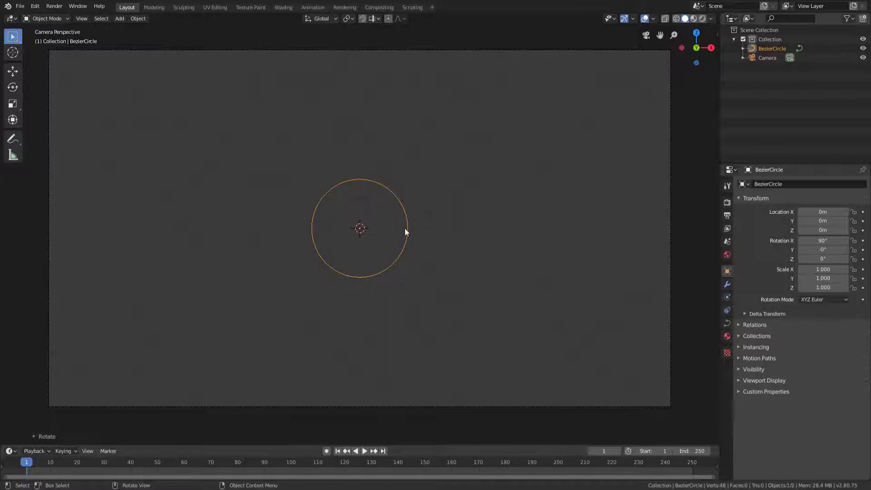
pyautogui.scroll(-3, 420, 251)
pyautogui.scroll(3, 420, 251)
# Step: In Edit Mode, set all of the Bezier circle's handles to Free
pyautogui.press('Tab')
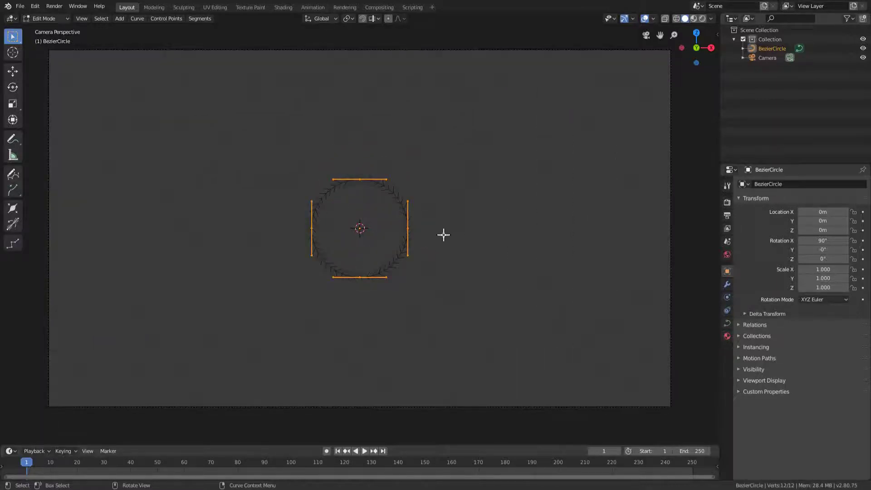
pyautogui.press('Tab')
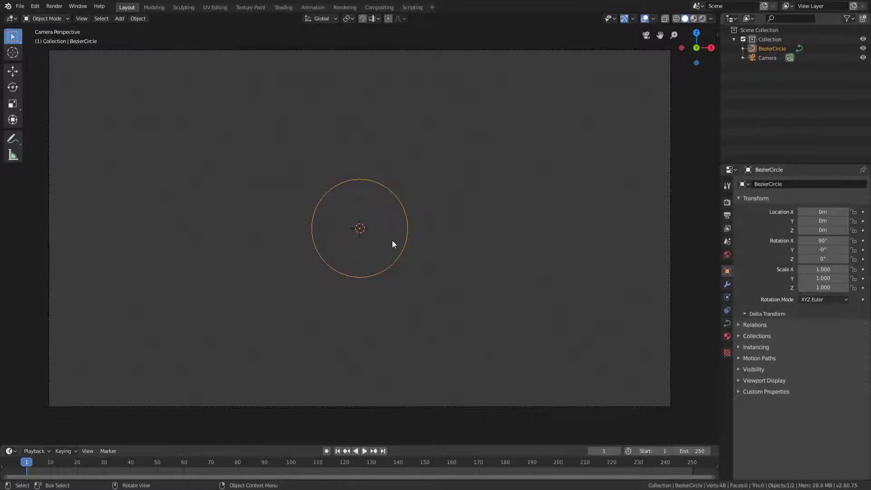
pyautogui.press('Tab')
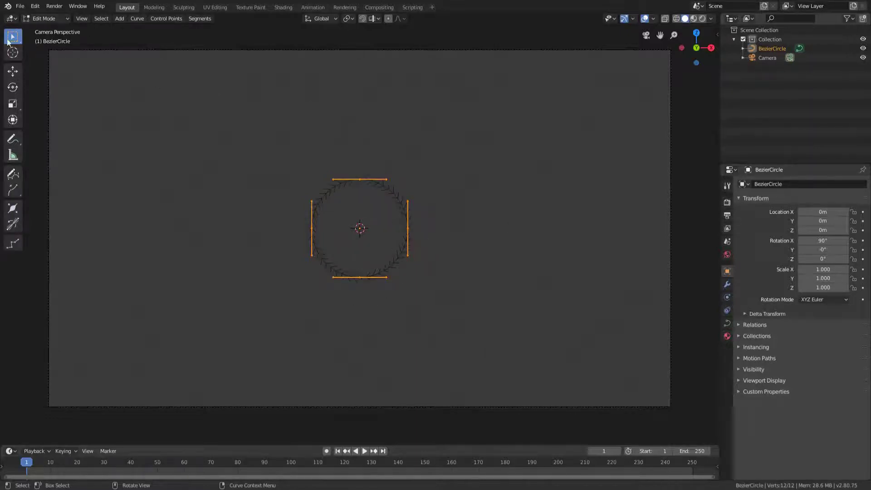
pyautogui.click(58, 8)
pyautogui.scroll(3, 370, 306)
pyautogui.scroll(2, 370, 308)
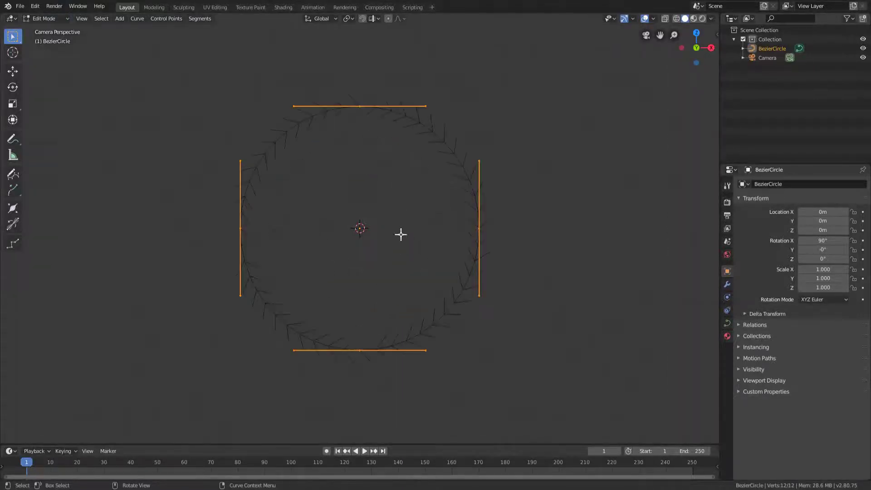
pyautogui.press('v')
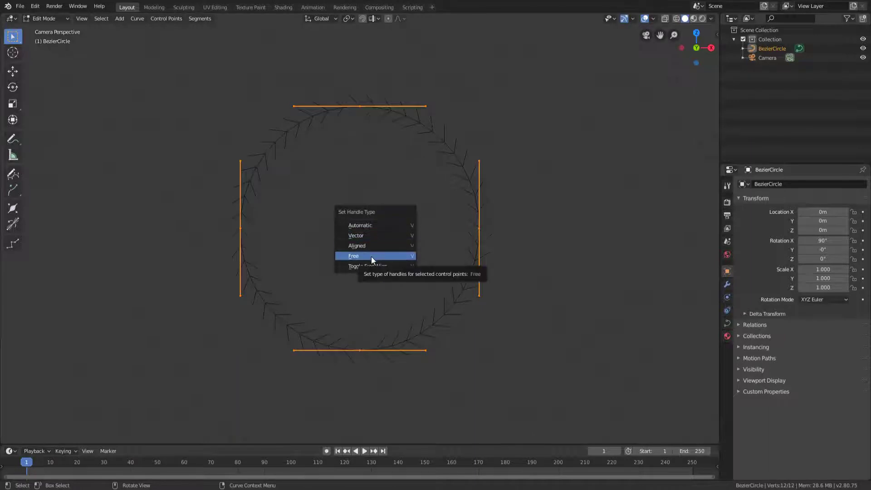
pyautogui.click(371, 257)
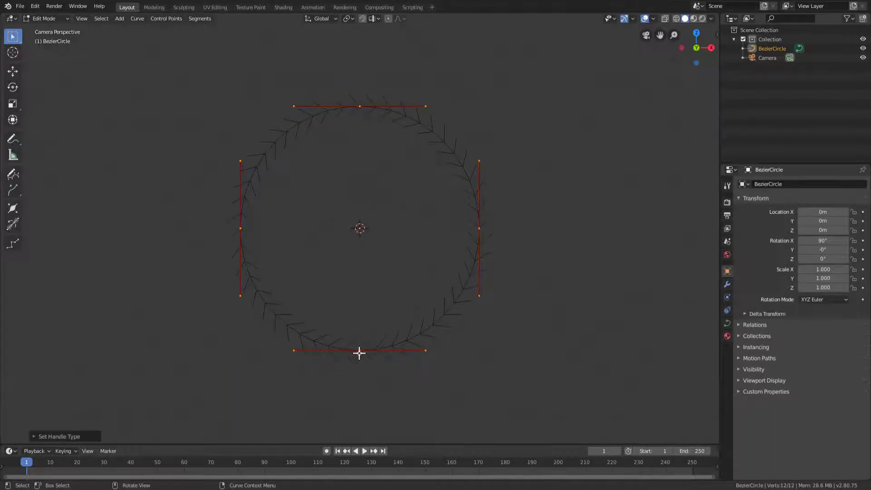
# Step: Select the bottom control point and toggle cyclic off to open the curve
pyautogui.click(479, 229)
pyautogui.click(359, 107)
pyautogui.press('r')
pyautogui.press('Escape')
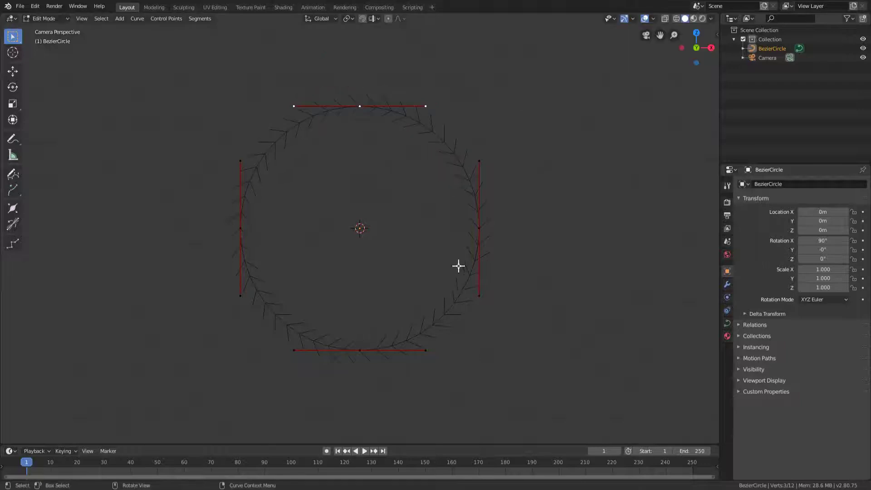
pyautogui.click(358, 352)
pyautogui.rightClick(363, 350)
pyautogui.hotkey('alt', 'c')
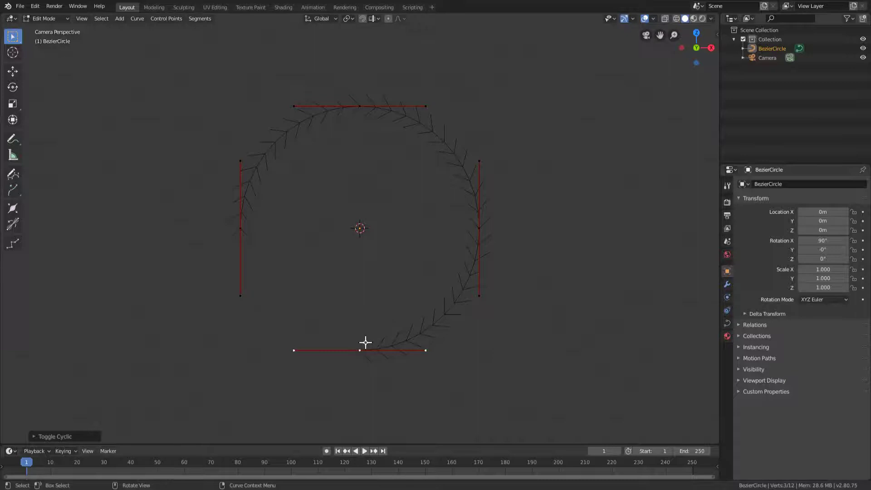
pyautogui.hotkey('shift', 's')
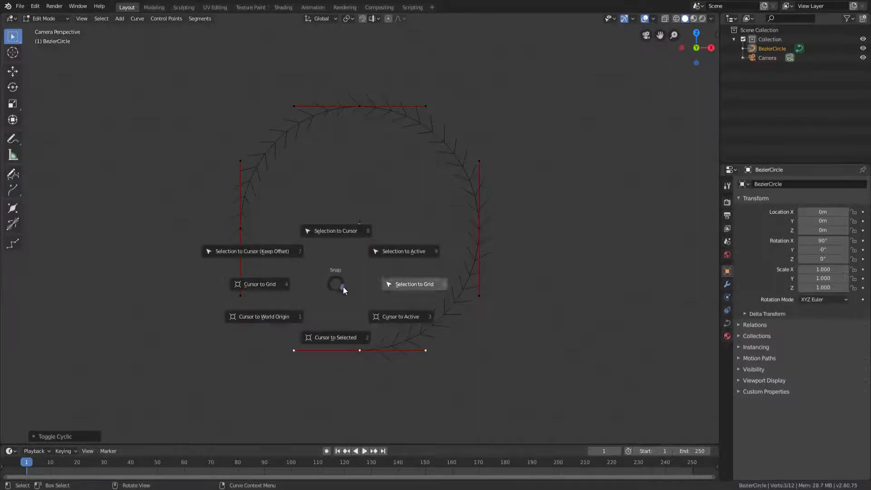
# Step: Put the 3D cursor on the bottom point and snap a new point, extruded from the left one, onto it
pyautogui.click(341, 339)
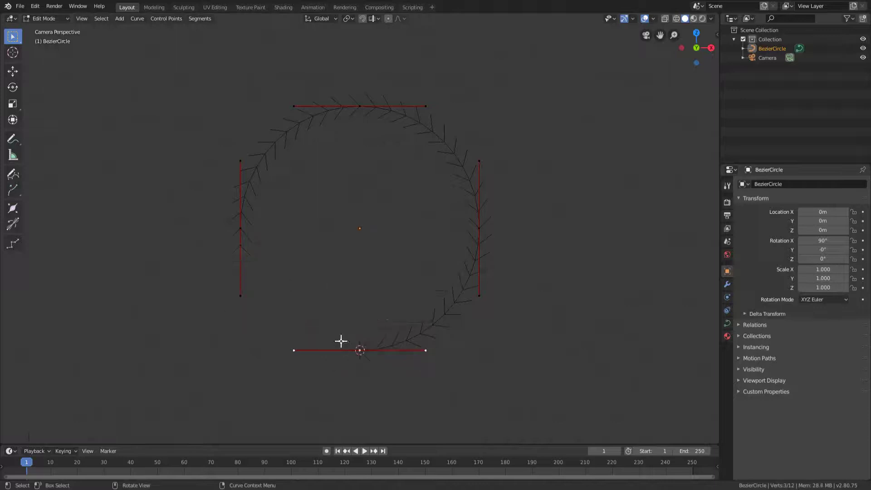
pyautogui.click(247, 226)
pyautogui.press('e')
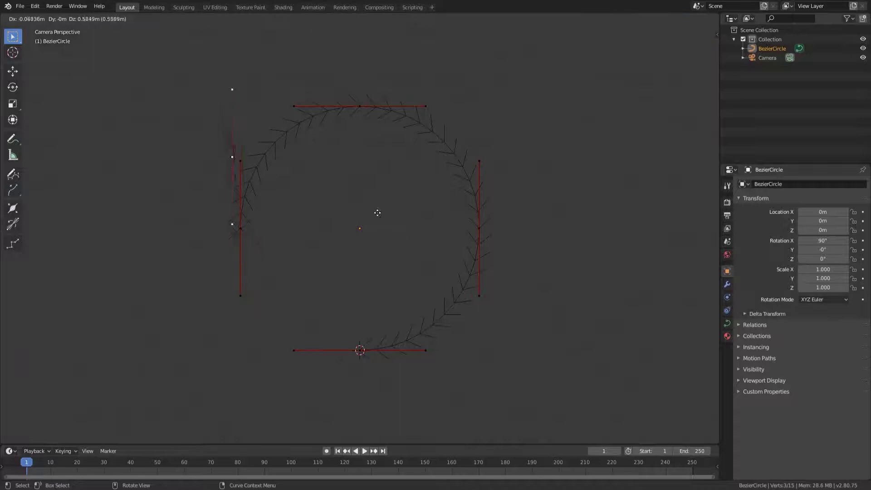
pyautogui.rightClick(434, 257)
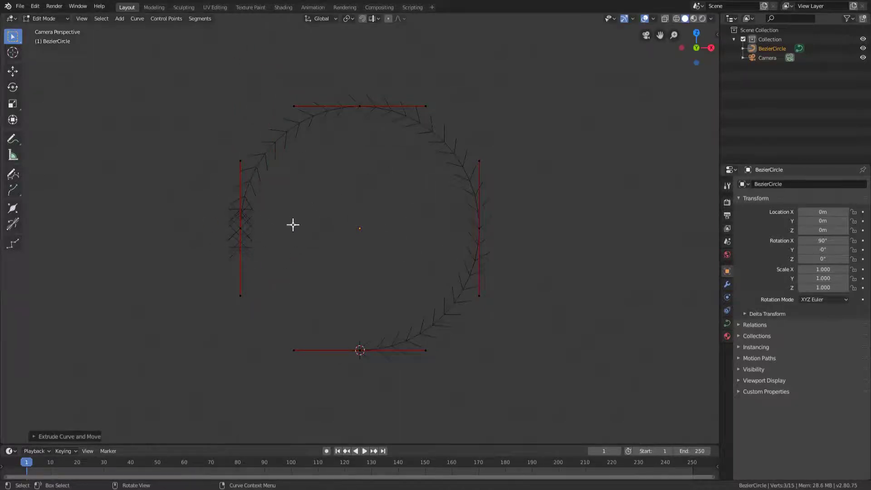
pyautogui.hotkey('shift', 's')
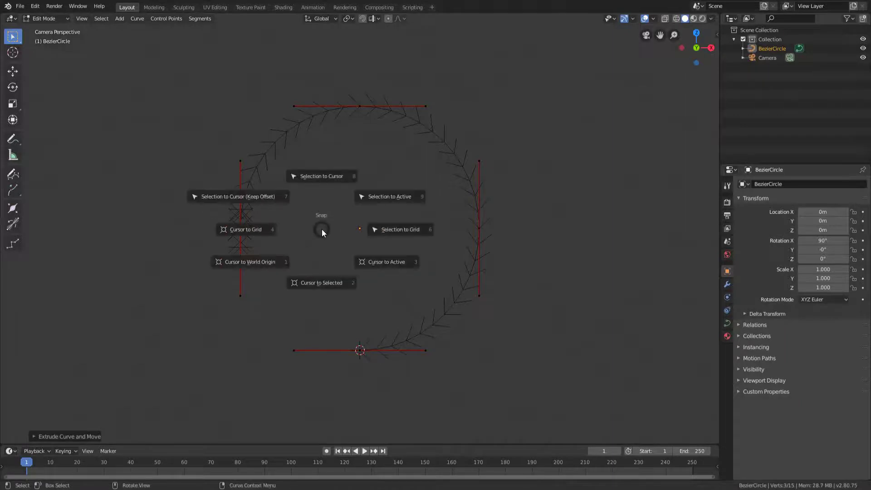
pyautogui.click(244, 195)
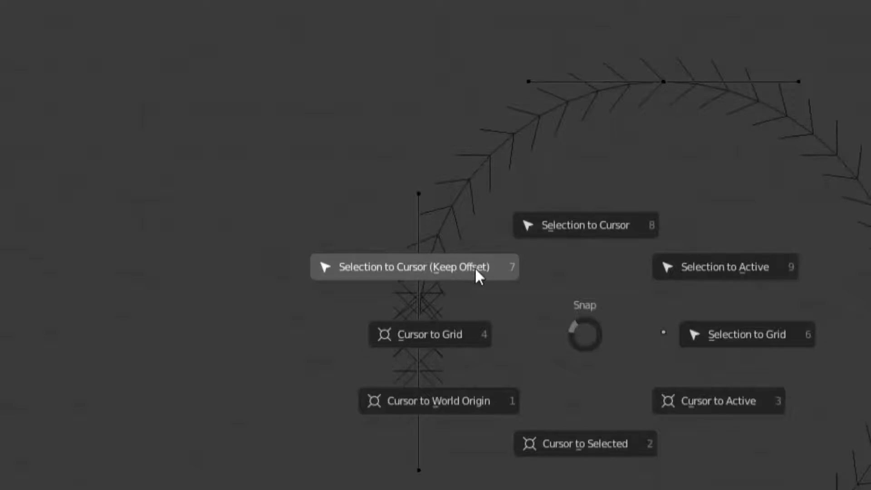
pyautogui.click(475, 266)
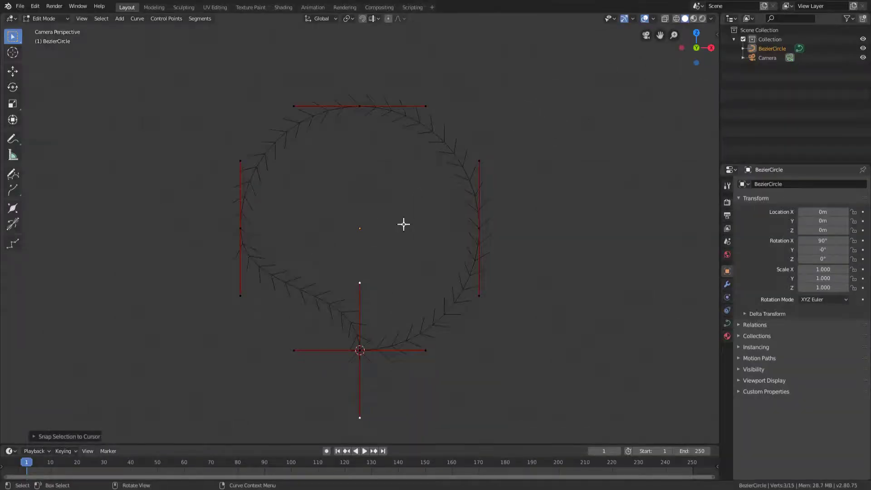
# Step: Rotate the curve points −90° about Y, then test and cancel moving the bottom point
pyautogui.write('ry')
pyautogui.write('-90')
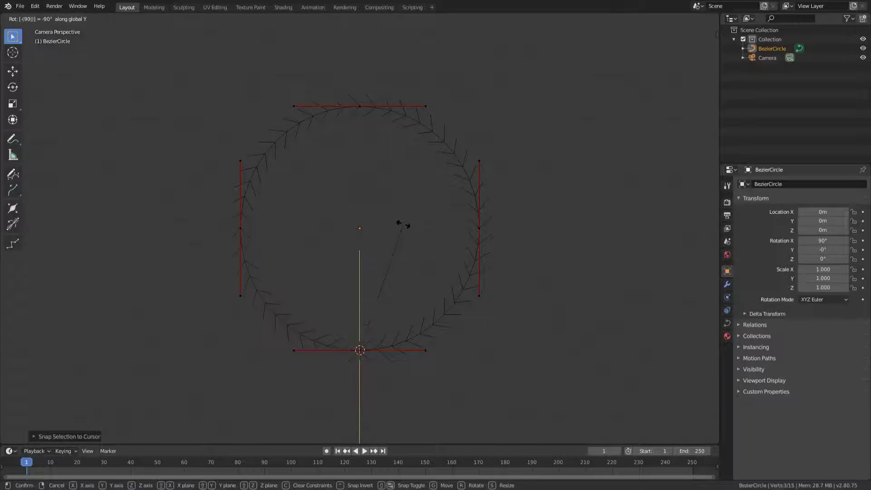
pyautogui.press('Return')
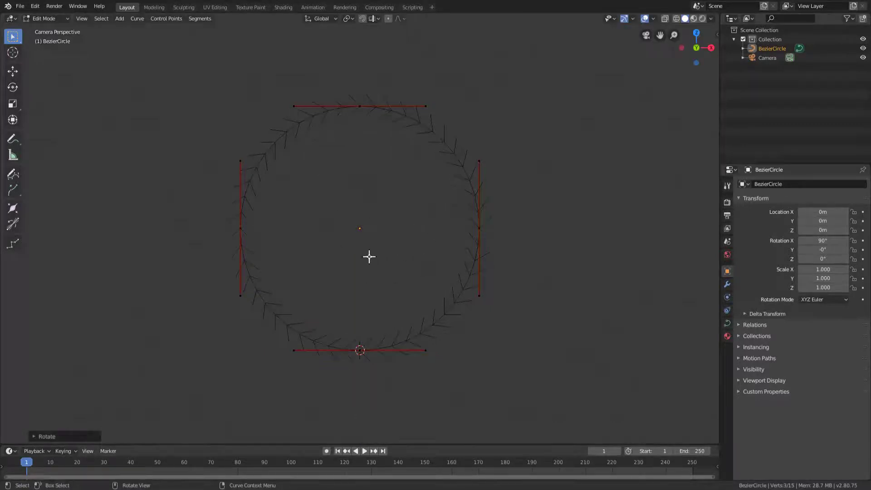
pyautogui.press('g')
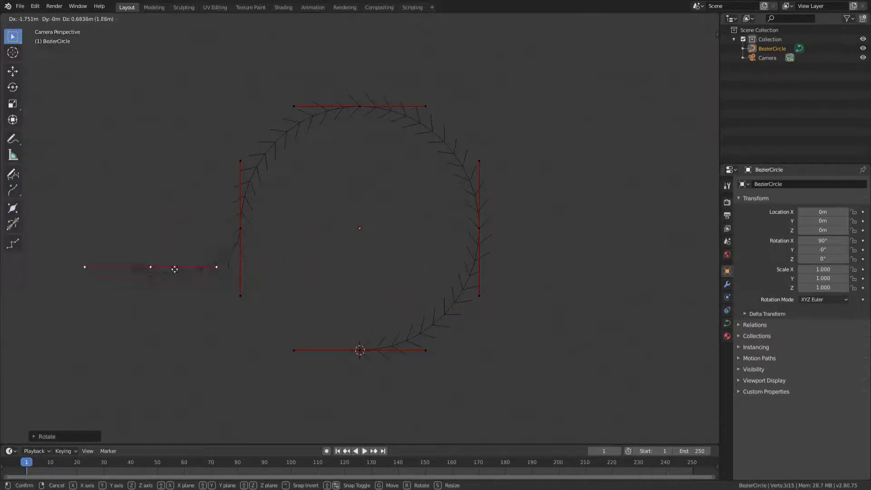
pyautogui.rightClick(362, 354)
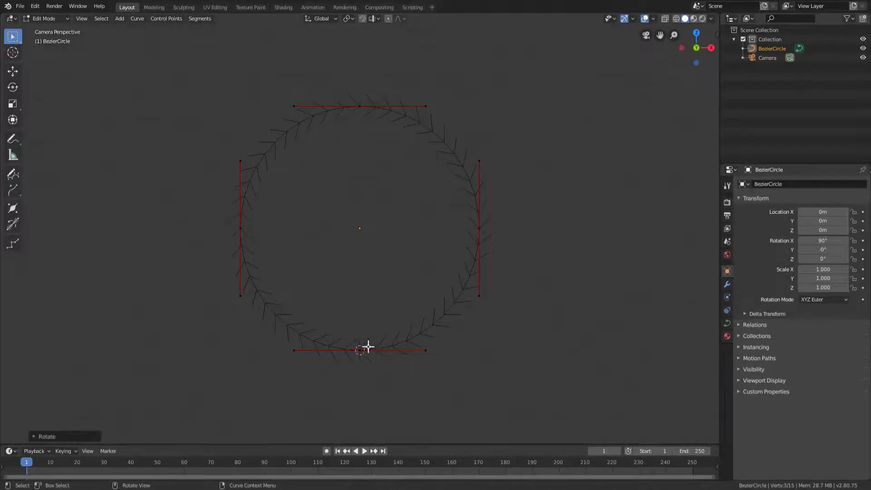
pyautogui.press('g')
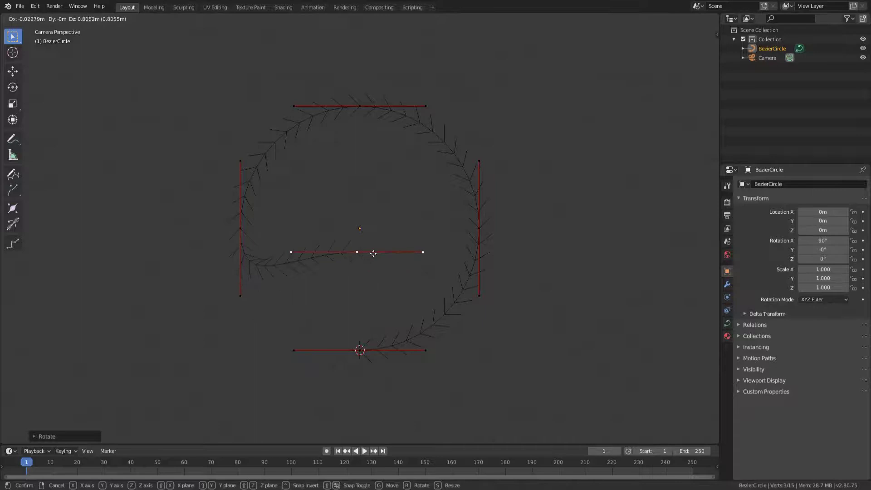
pyautogui.press('Escape')
pyautogui.scroll(3, 359, 366)
pyautogui.scroll(-4, 347, 373)
pyautogui.scroll(1, 349, 369)
# Step: In Object Data properties, make the curve 2D and set Resolution Preview U to 40
pyautogui.press('Tab')
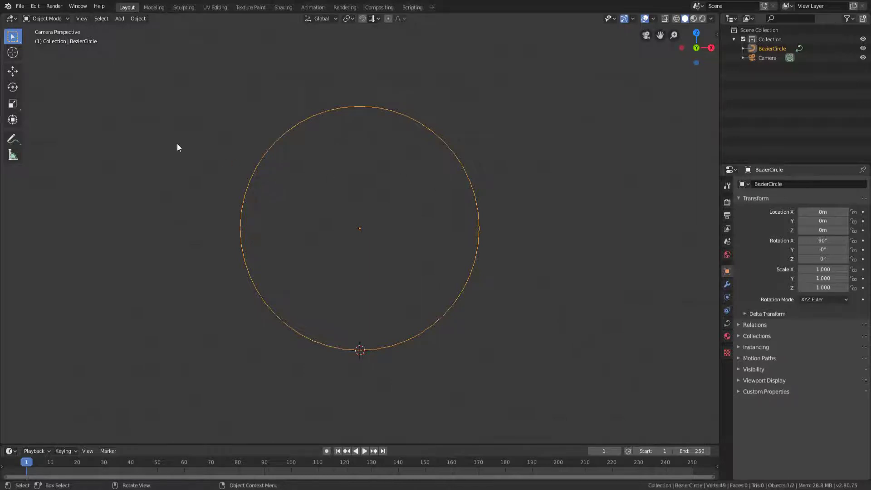
pyautogui.click(730, 321)
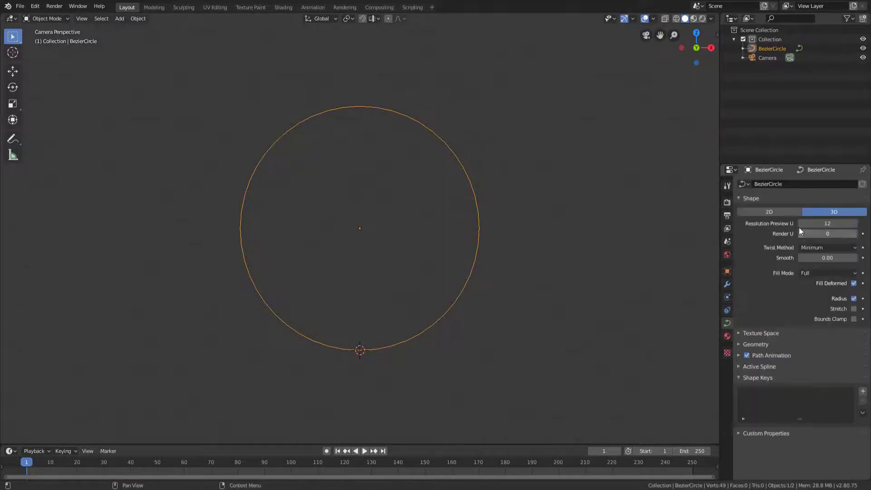
pyautogui.click(774, 211)
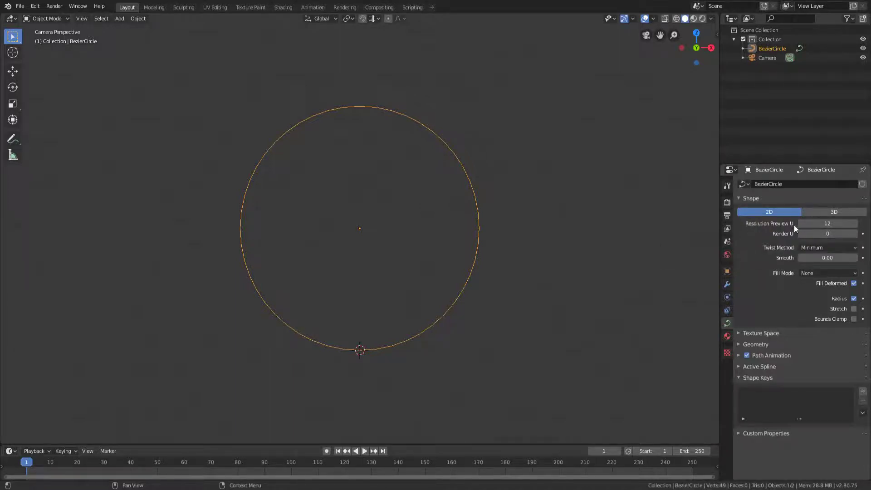
pyautogui.click(822, 223)
pyautogui.press('Return')
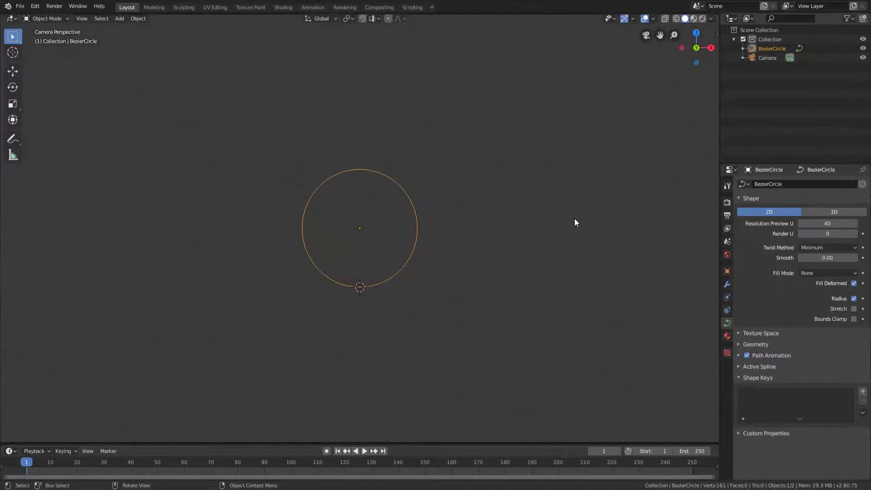
# Step: In the curve's Geometry settings, set Bevel Depth to 1 m
pyautogui.click(755, 344)
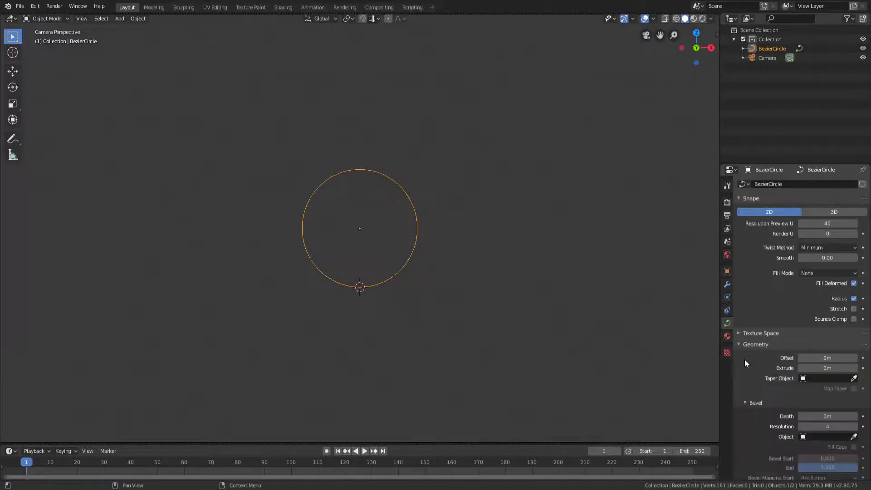
pyautogui.click(821, 416)
pyautogui.write('1')
pyautogui.press('Return')
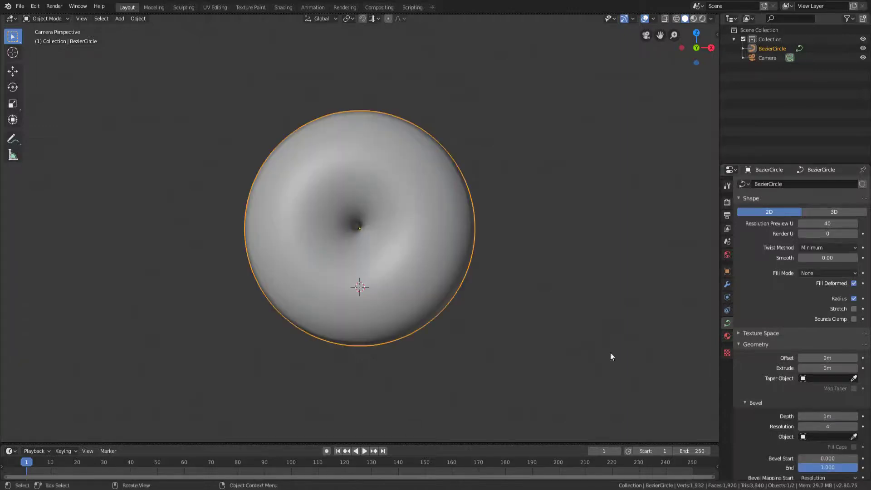
pyautogui.scroll(-3, 458, 252)
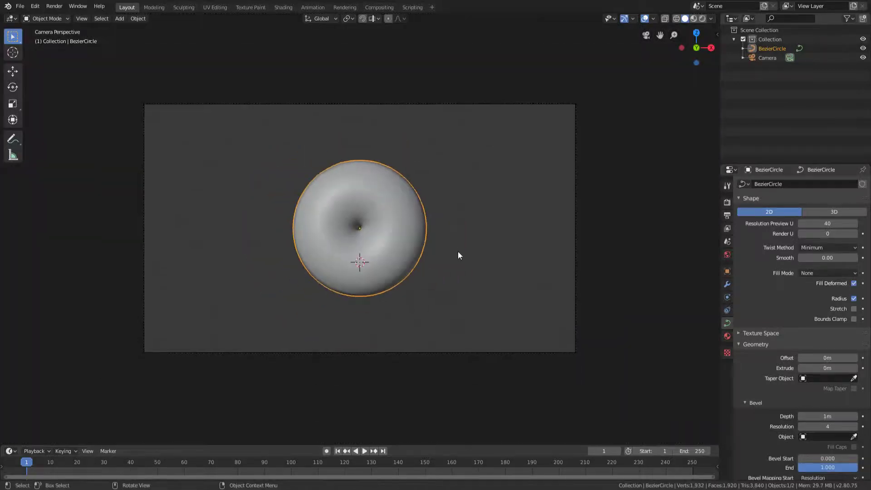
pyautogui.scroll(4, 486, 282)
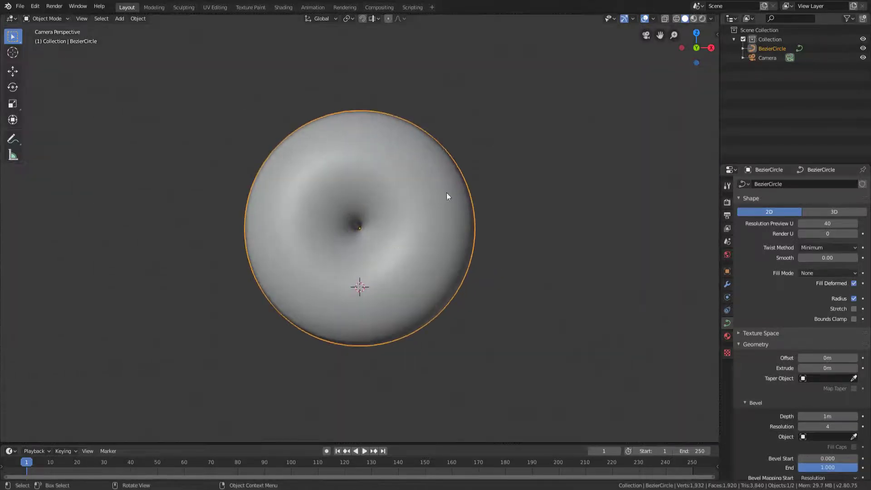
# Step: Orbit around the beveled donut to inspect it, then return to camera view
pyautogui.moveTo(398, 190); pyautogui.dragTo(429, 224, button='middle')
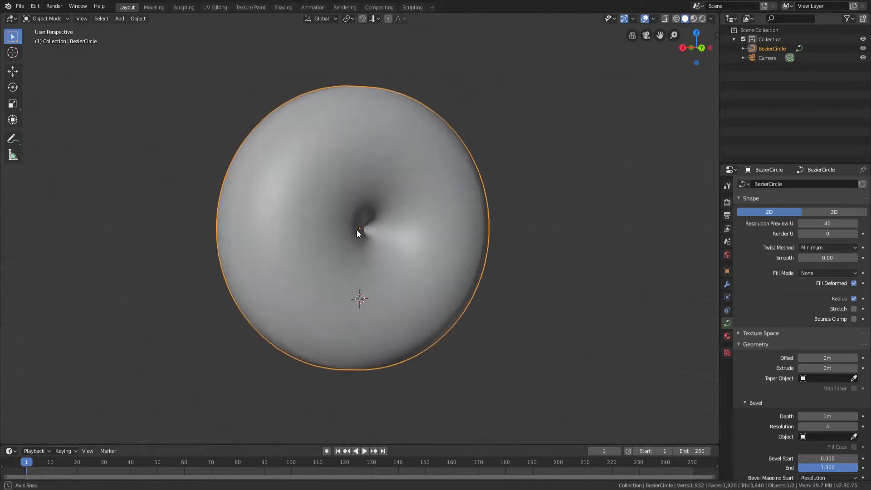
pyautogui.scroll(3, 366, 191)
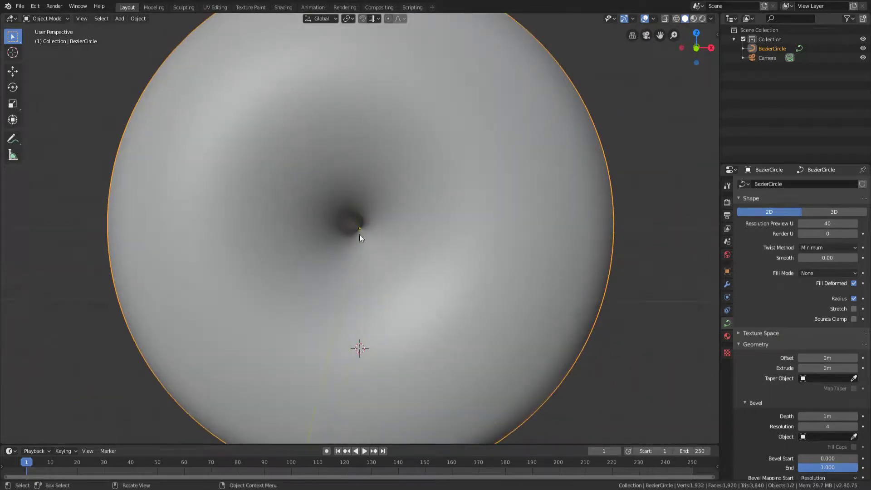
pyautogui.scroll(-4, 498, 271)
pyautogui.moveTo(498, 270); pyautogui.dragTo(447, 239, button='middle')
pyautogui.scroll(-4, 334, 265)
pyautogui.scroll(-3, 268, 274)
pyautogui.moveTo(268, 274); pyautogui.dragTo(383, 250, button='middle')
pyautogui.scroll(3, 383, 250)
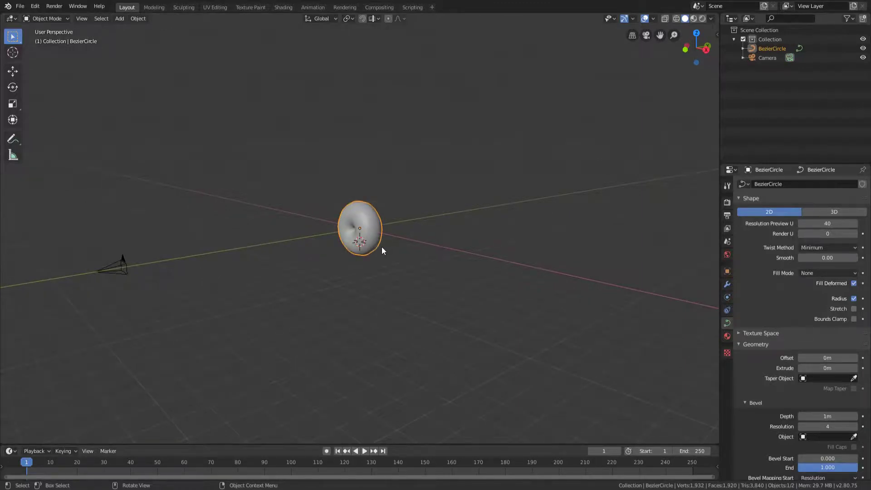
pyautogui.press('KP_0')
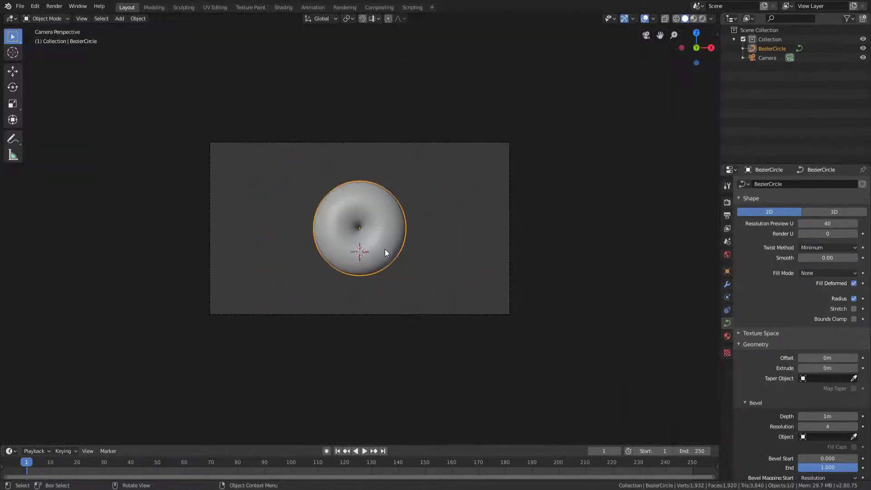
pyautogui.scroll(6, 385, 249)
pyautogui.scroll(4, 443, 232)
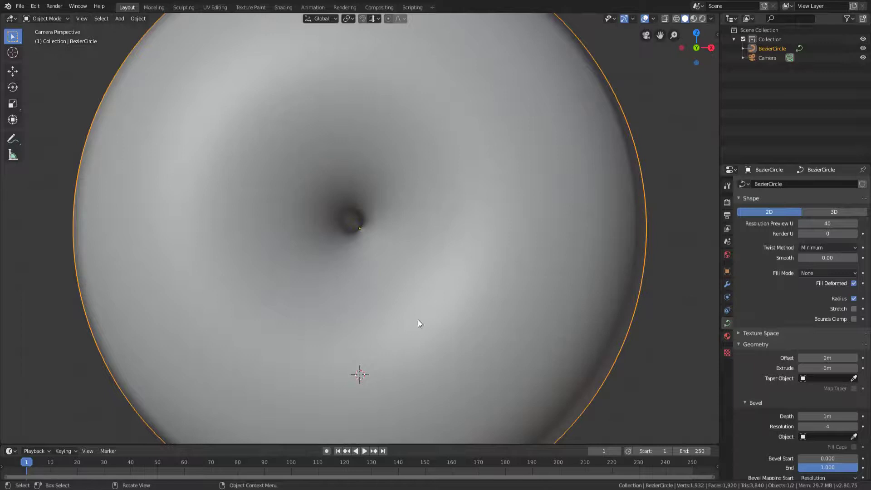
# Step: Scale the beveled circle to 0 along Y
pyautogui.scroll(-2, 508, 251)
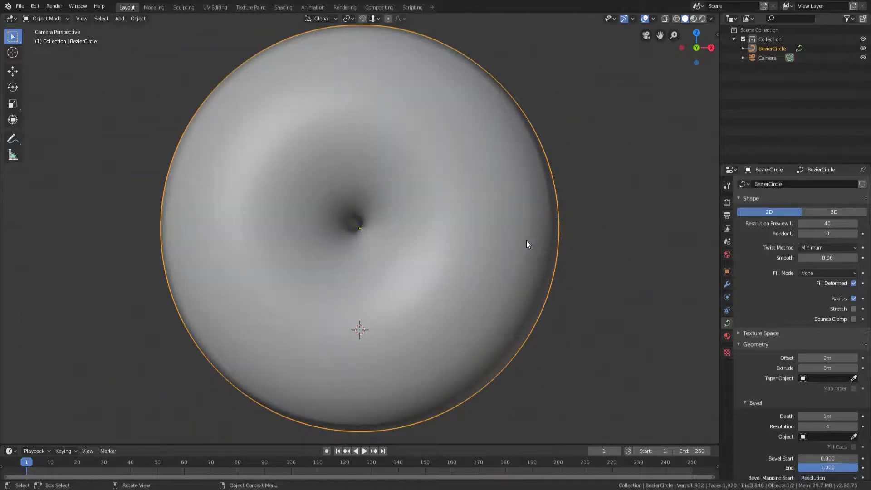
pyautogui.press('s')
pyautogui.write('y')
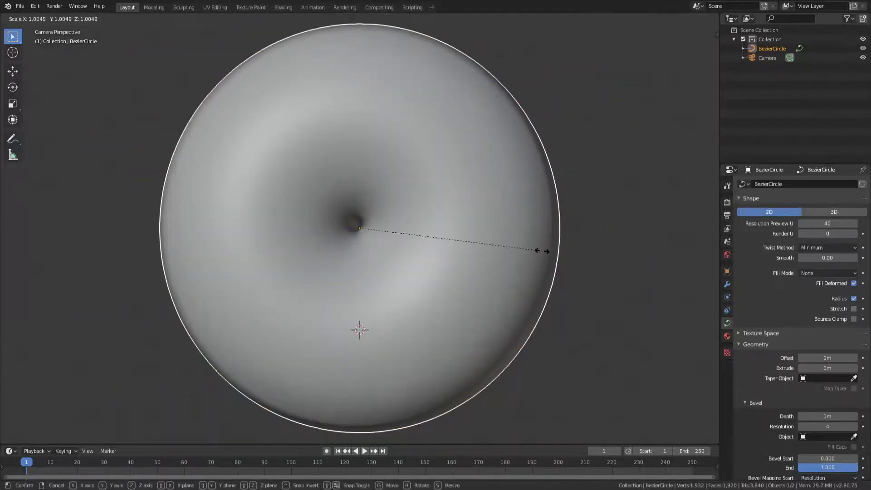
pyautogui.write('0')
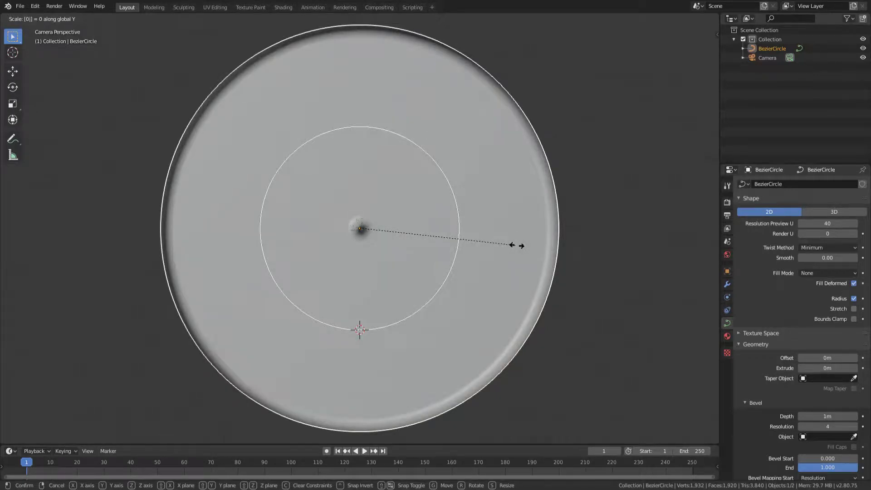
pyautogui.press('Return')
# Step: Orbit around the flattened disc to check it face-on and edge-on
pyautogui.scroll(-5, 544, 222)
pyautogui.moveTo(507, 203); pyautogui.dragTo(470, 173, button='middle')
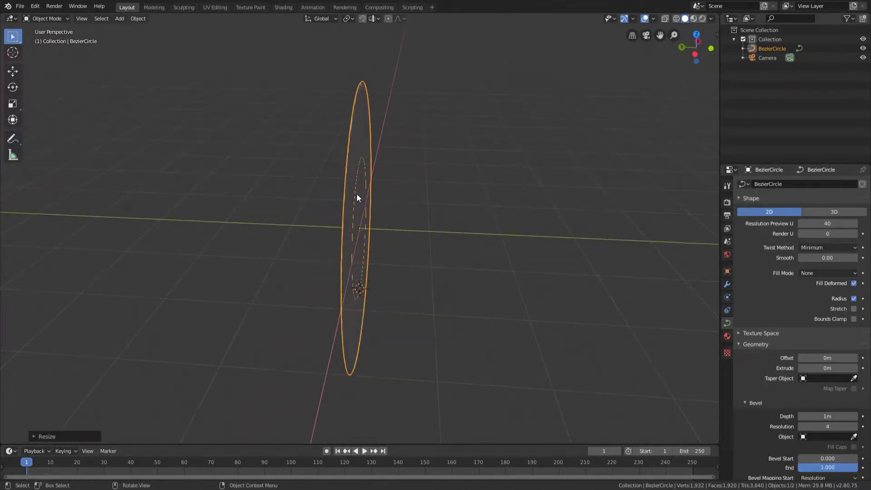
pyautogui.moveTo(355, 194); pyautogui.dragTo(453, 196, button='middle')
pyautogui.moveTo(306, 231); pyautogui.dragTo(403, 187, button='middle')
pyautogui.scroll(-5, 376, 179)
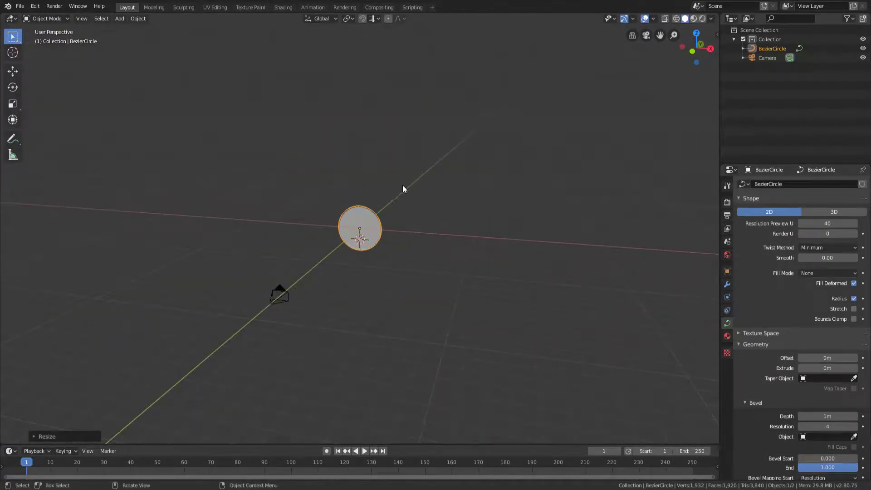
# Step: Return to camera view, enlarge the timeline, and pan it to show frames from 0
pyautogui.press('KP_0')
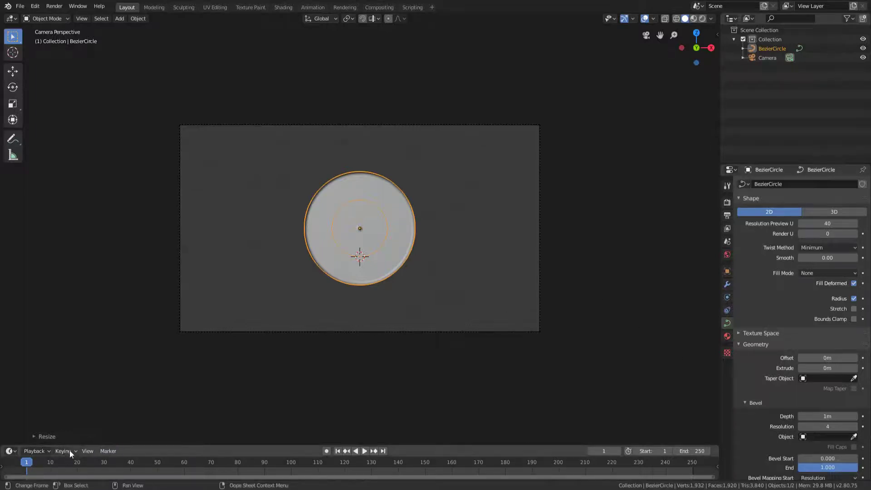
pyautogui.moveTo(139, 444); pyautogui.dragTo(169, 375)
pyautogui.scroll(2, 78, 435)
pyautogui.keyDown('ctrl'); pyautogui.scroll(3, 320, 407); pyautogui.keyUp('ctrl')
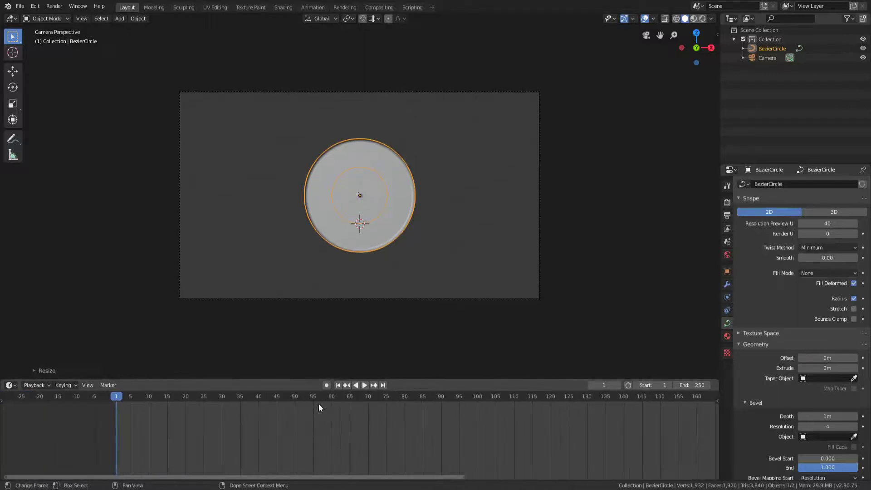
pyautogui.scroll(2, 121, 434)
pyautogui.moveTo(53, 433); pyautogui.dragTo(219, 423, button='middle')
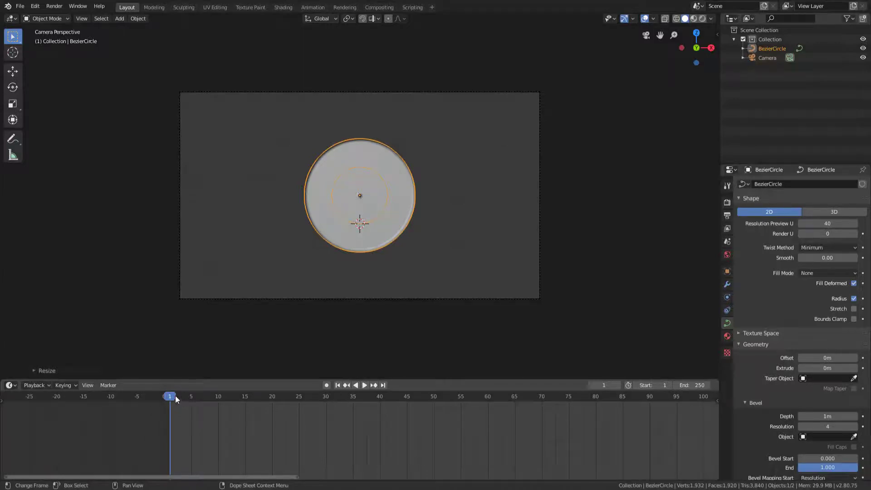
pyautogui.moveTo(174, 399)
pyautogui.mouseDown()
pyautogui.moveTo(191, 399)
pyautogui.moveTo(172, 408)
pyautogui.mouseUp()
# Step: Add markers at frame 1 (F_01) and frame 30 (F_30), then scrub between them
pyautogui.press('m')
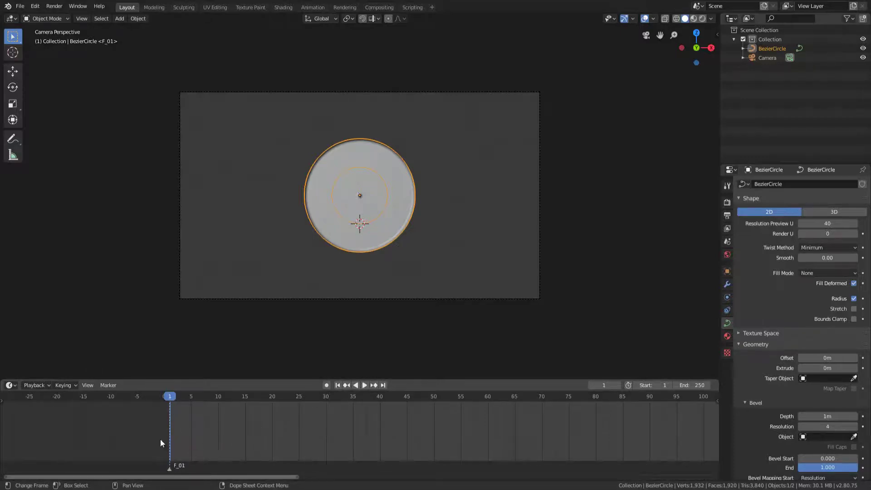
pyautogui.click(325, 396)
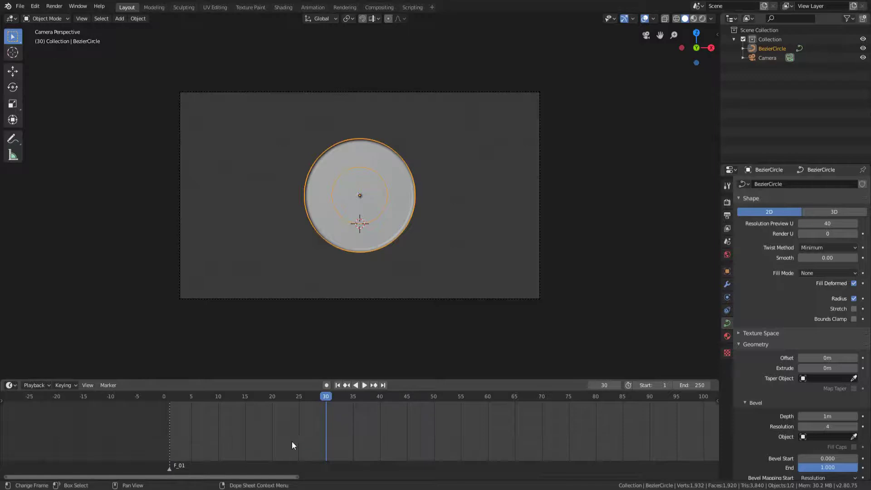
pyautogui.press('m')
pyautogui.moveTo(217, 396); pyautogui.dragTo(173, 437)
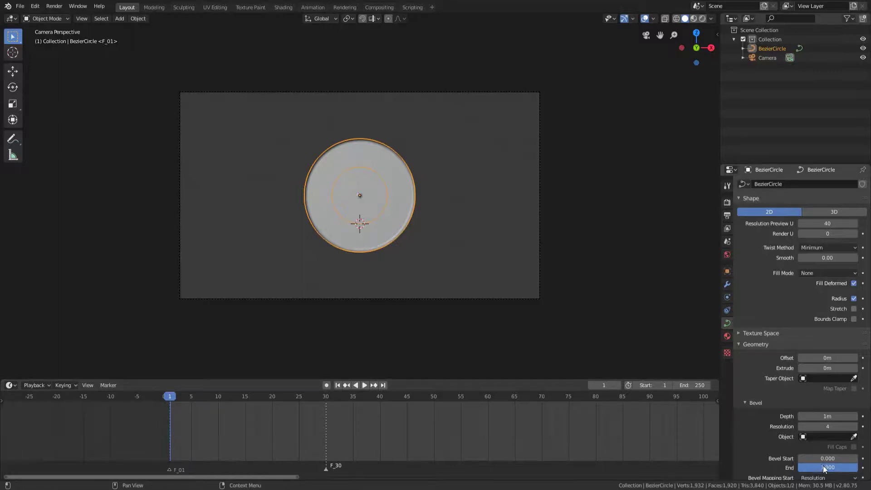
# Step: Set Bevel End to 0 and keyframe Bevel Start and End at frame 1
pyautogui.moveTo(831, 471); pyautogui.dragTo(802, 470)
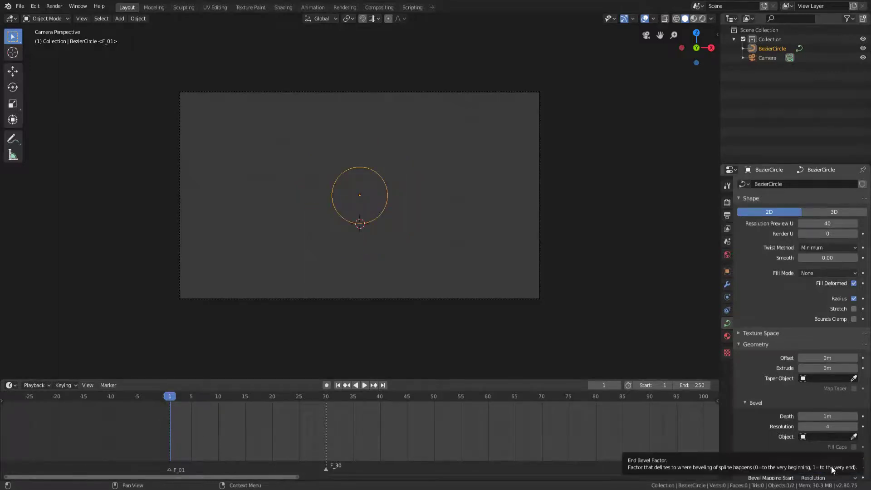
pyautogui.press('i')
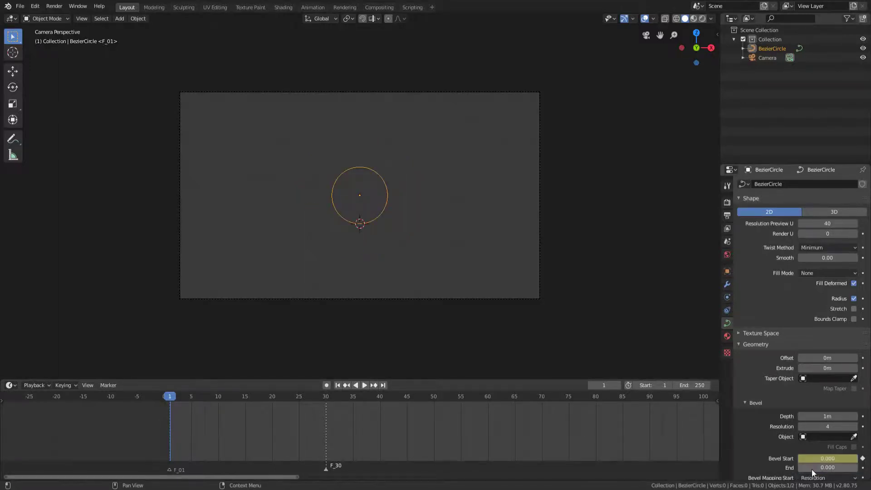
pyautogui.press('i')
pyautogui.scroll(-2, 766, 438)
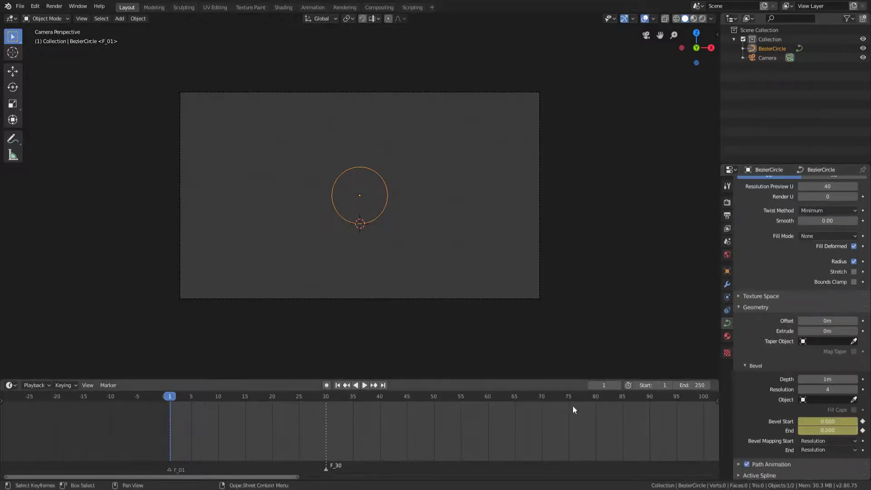
# Step: At frame 30, set Bevel Start and End to 1, keyframe them, and check frame 16
pyautogui.click(323, 398)
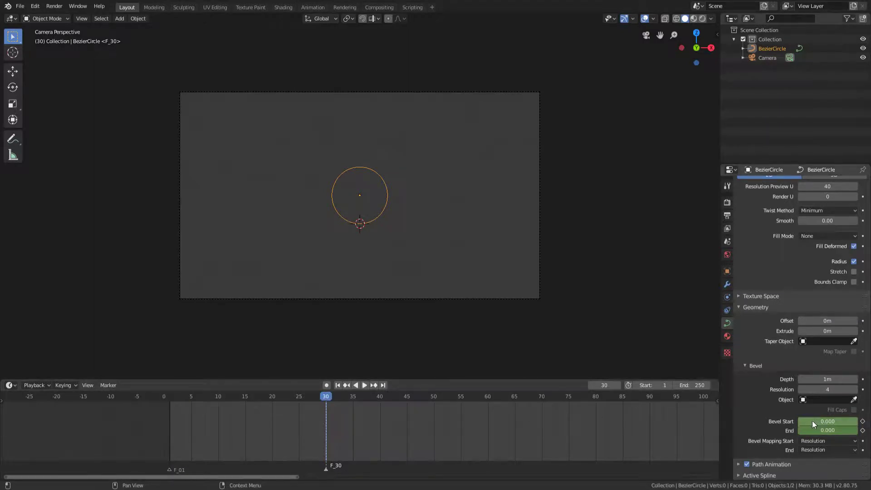
pyautogui.moveTo(812, 421); pyautogui.dragTo(862, 433)
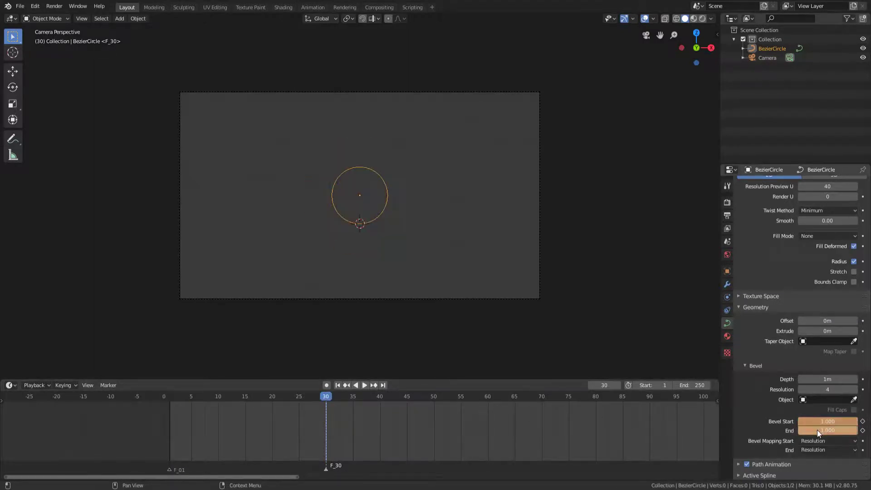
pyautogui.press('i')
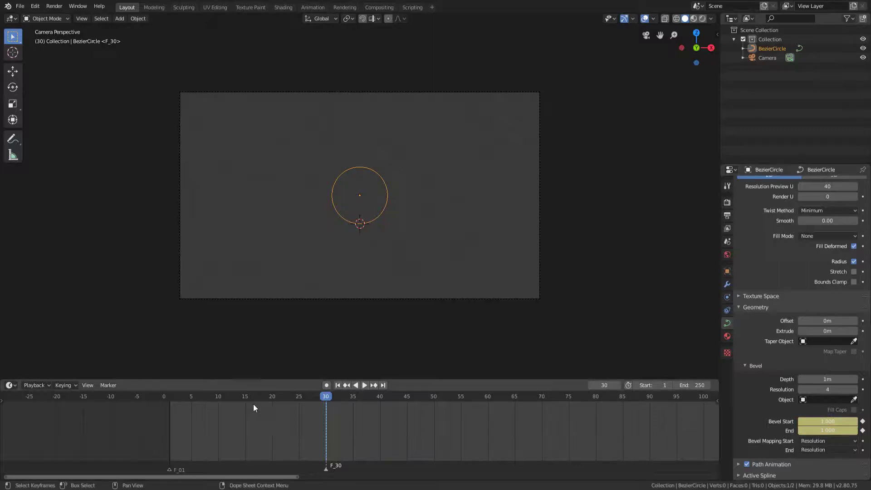
pyautogui.moveTo(253, 405)
pyautogui.mouseDown()
pyautogui.moveTo(210, 405)
pyautogui.moveTo(250, 405)
pyautogui.mouseUp()
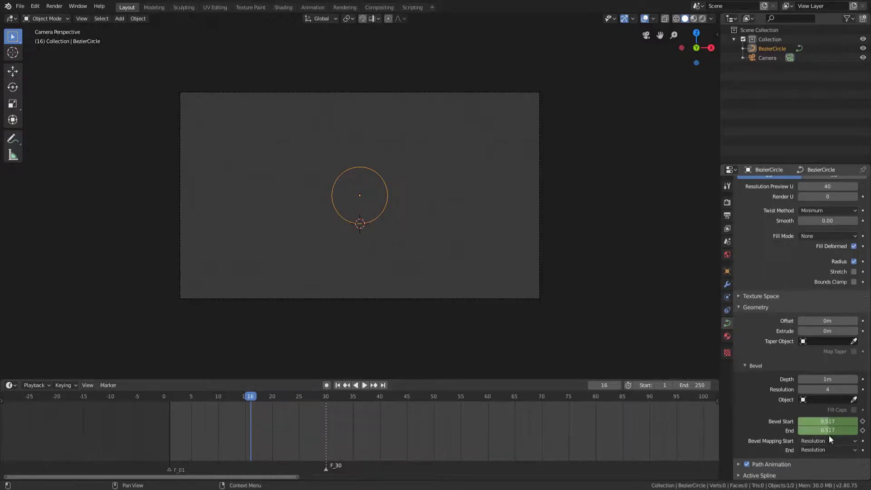
pyautogui.scroll(4, 432, 254)
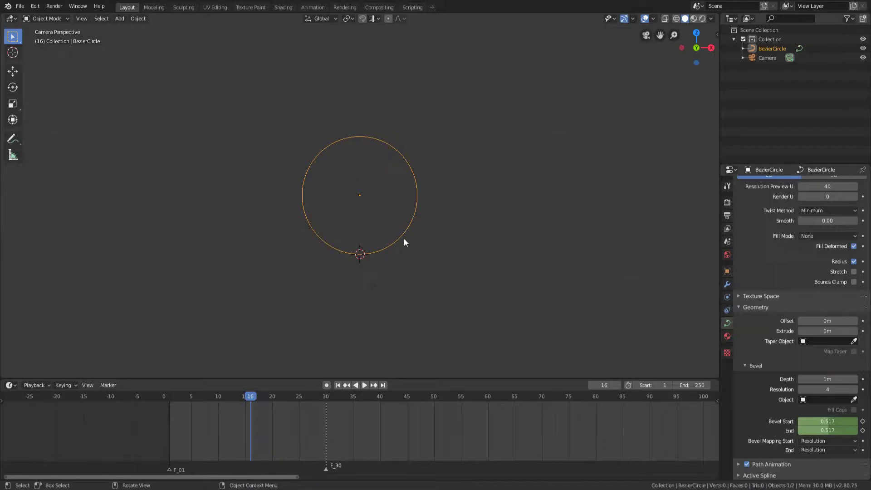
# Step: Split the 3D view in two and turn the new half into a Graph Editor
pyautogui.scroll(-4, 405, 242)
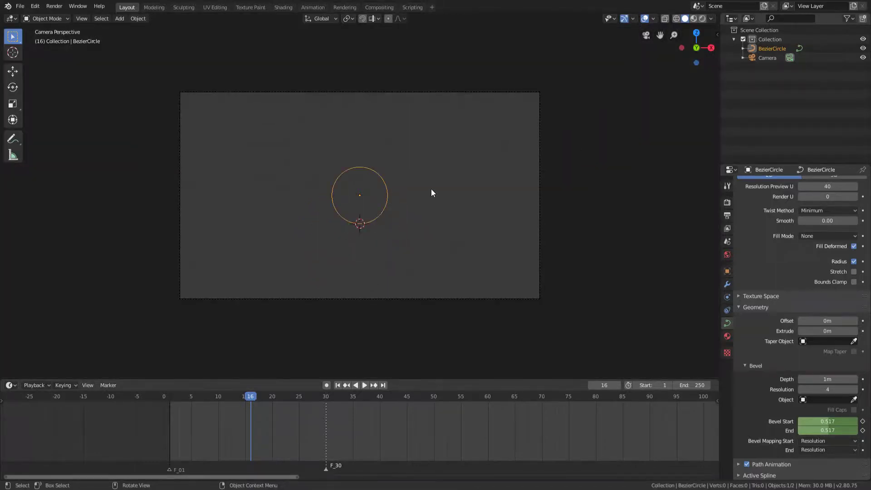
pyautogui.scroll(2, 436, 189)
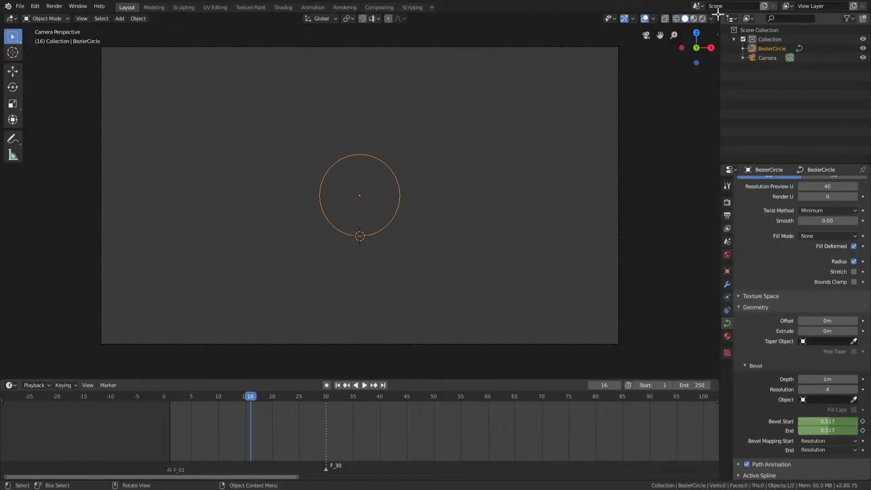
pyautogui.moveTo(718, 14); pyautogui.dragTo(379, 79)
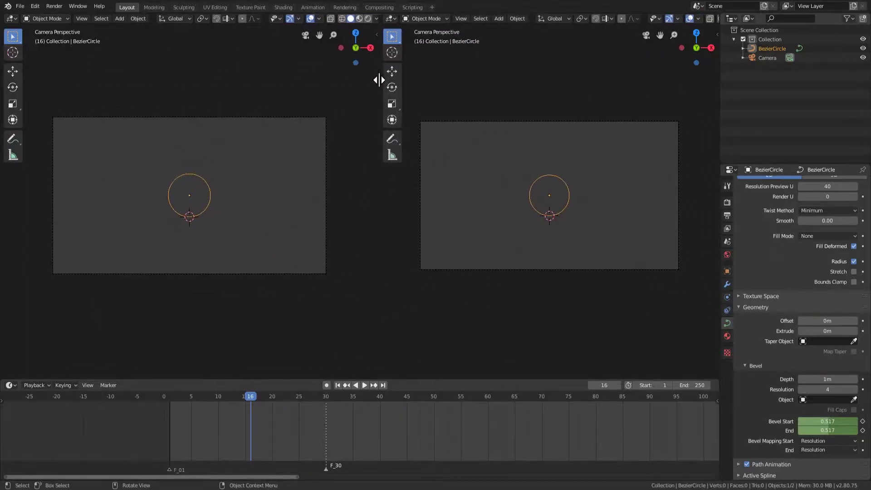
pyautogui.click(389, 17)
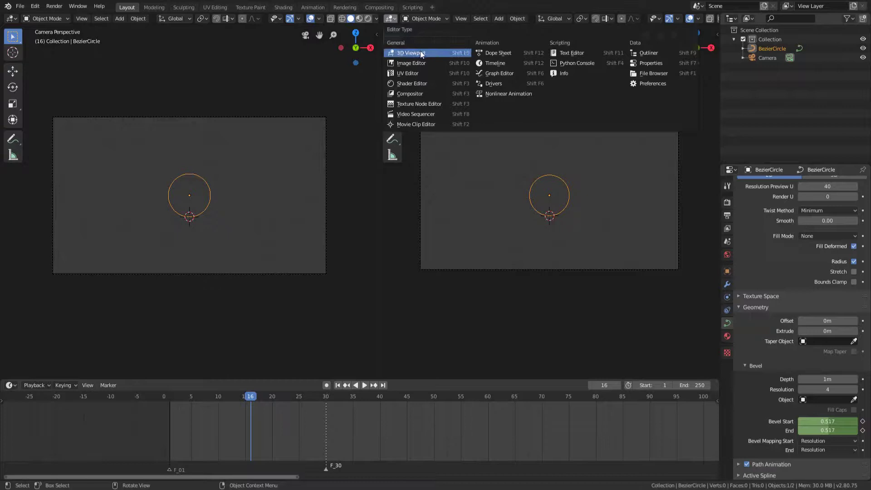
pyautogui.click(497, 73)
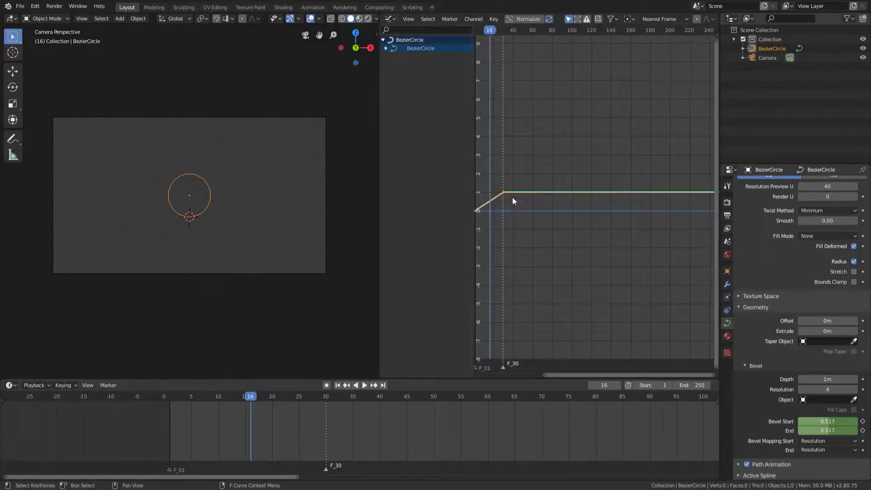
# Step: Normalize the Bevel Start and End curves and frame them in the Graph Editor
pyautogui.click(524, 19)
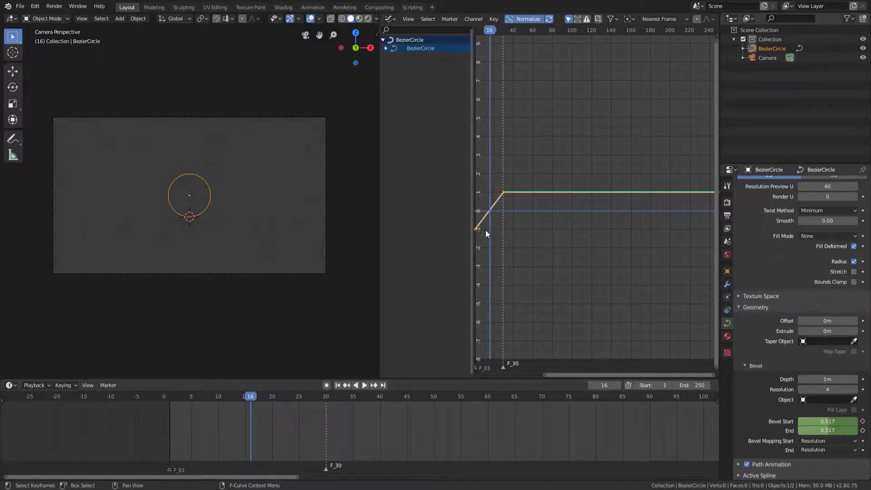
pyautogui.scroll(2, 512, 227)
pyautogui.moveTo(512, 227); pyautogui.dragTo(594, 211, button='middle')
pyautogui.scroll(2, 630, 213)
pyautogui.click(494, 20)
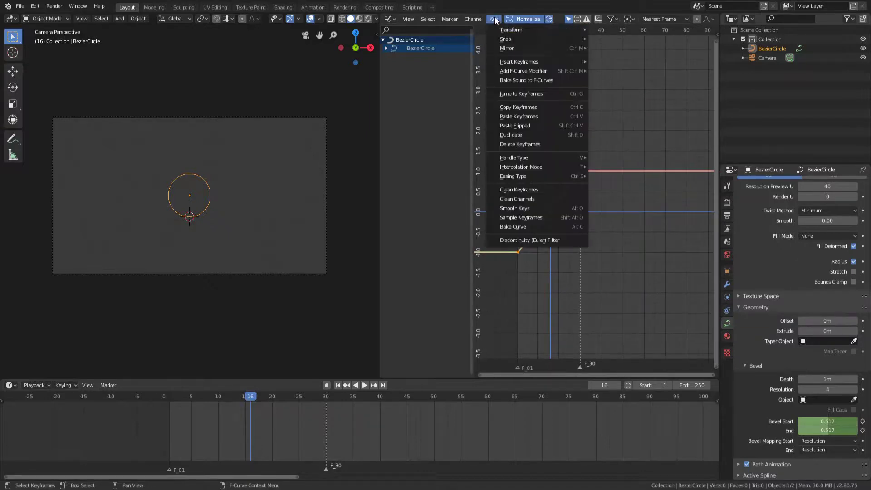
# Step: Give the curves Bezier interpolation and select the keyframe at frame 30
pyautogui.moveTo(518, 166)
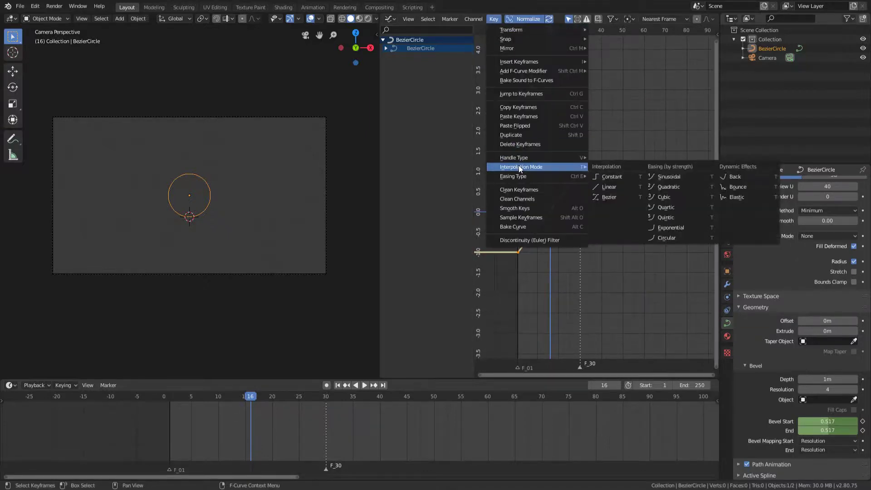
pyautogui.click(608, 200)
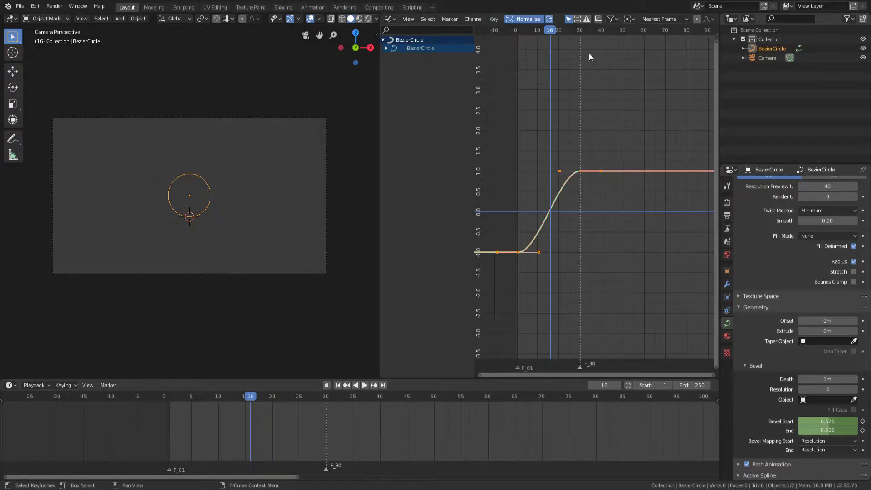
pyautogui.scroll(5, 584, 169)
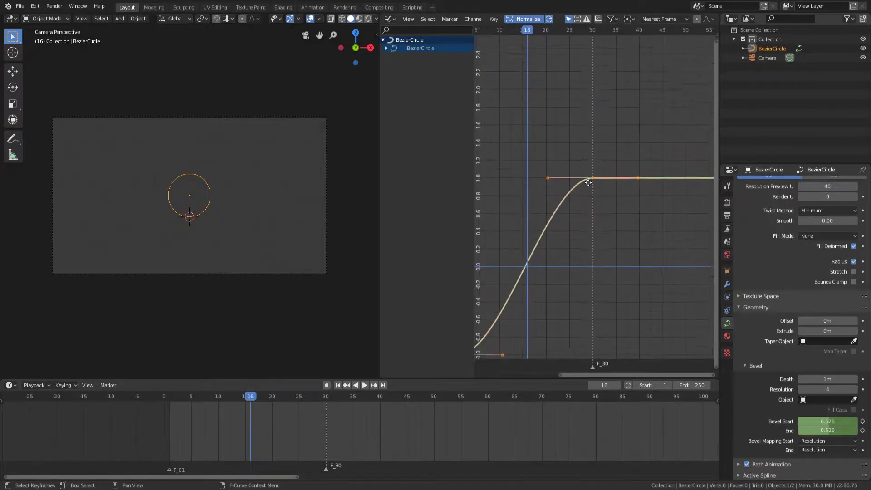
pyautogui.scroll(-1, 598, 189)
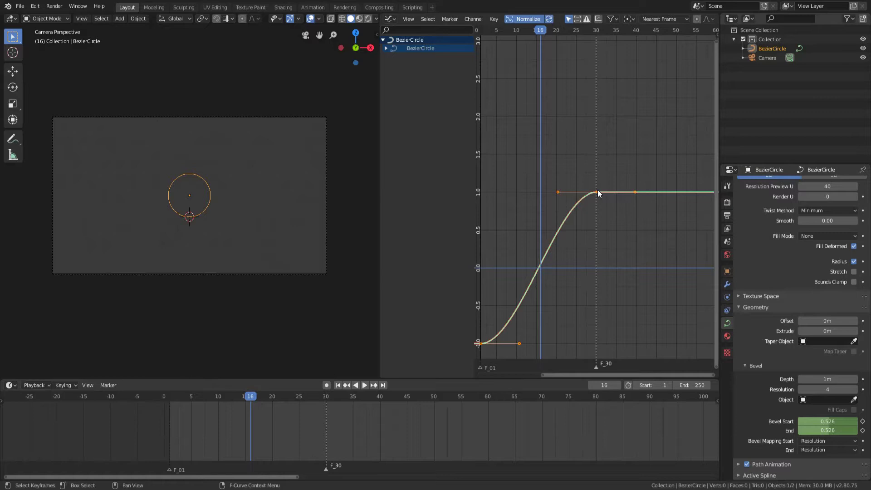
pyautogui.click(597, 191)
pyautogui.scroll(-1, 668, 229)
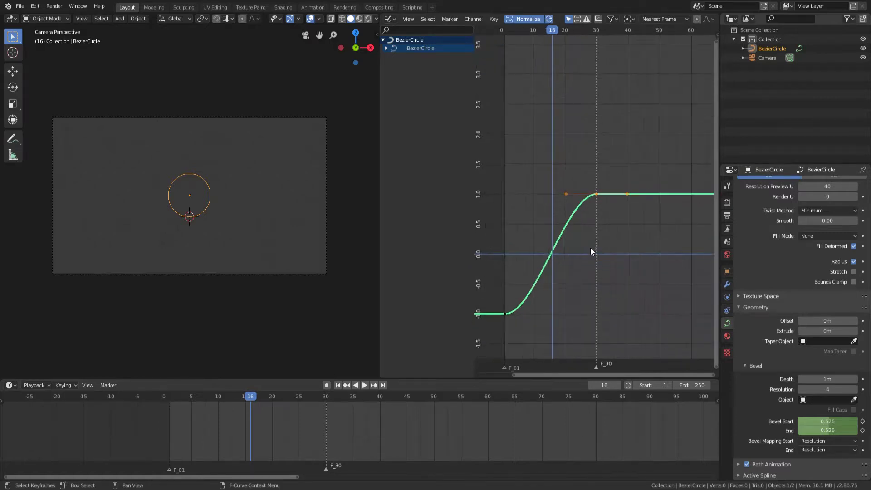
# Step: Scale the frame-30 keyframe's handles so Bevel End eases faster, reaching 0.803 at frame 16
pyautogui.press('s')
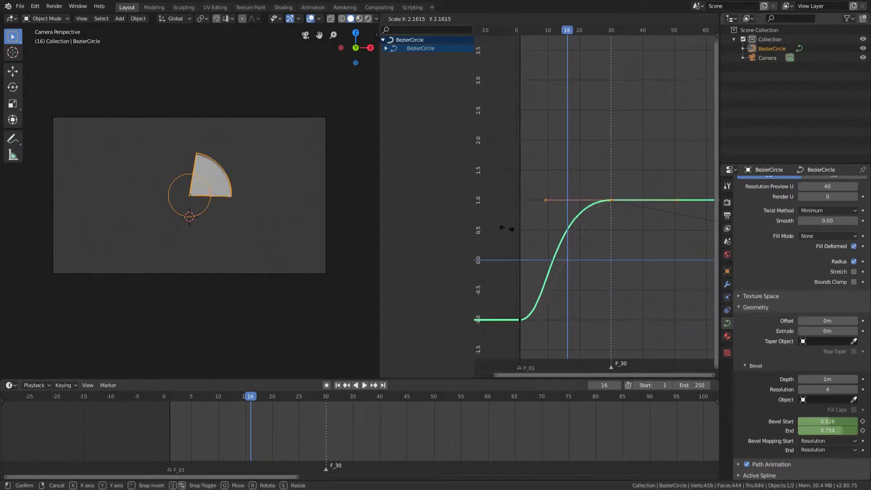
pyautogui.moveTo(643, 248)
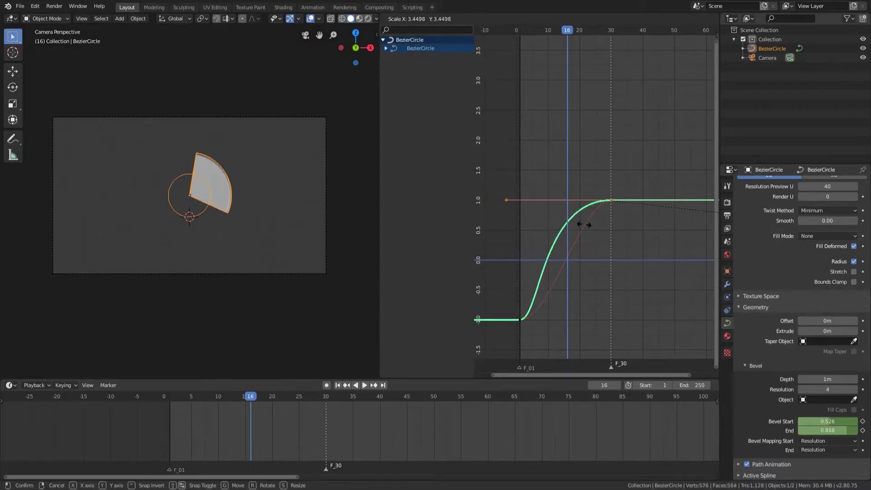
pyautogui.moveTo(626, 186)
pyautogui.click(673, 204)
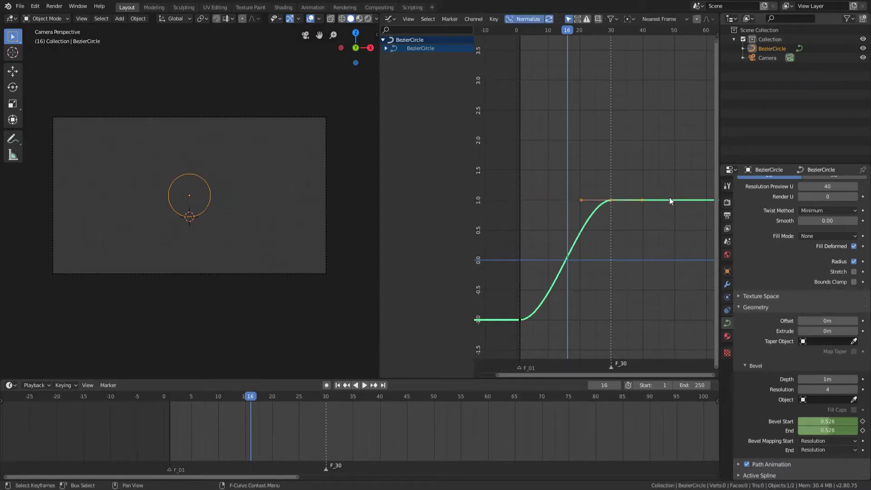
pyautogui.press('s')
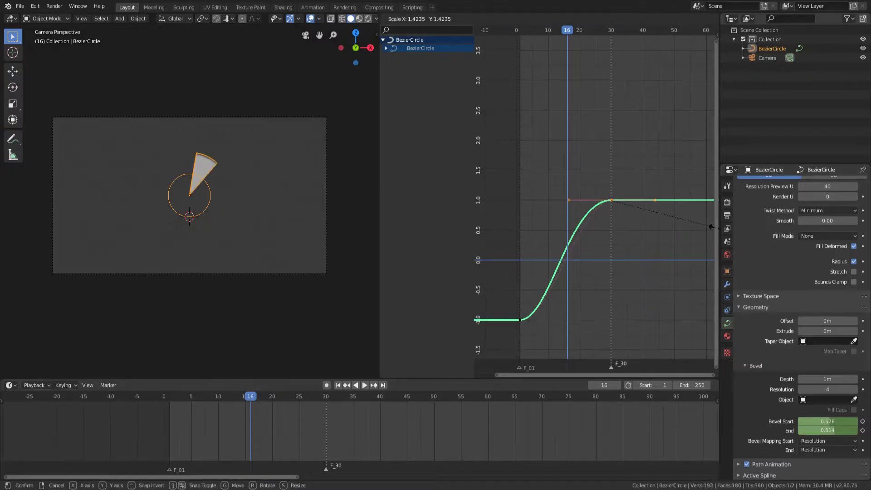
pyautogui.moveTo(679, 216)
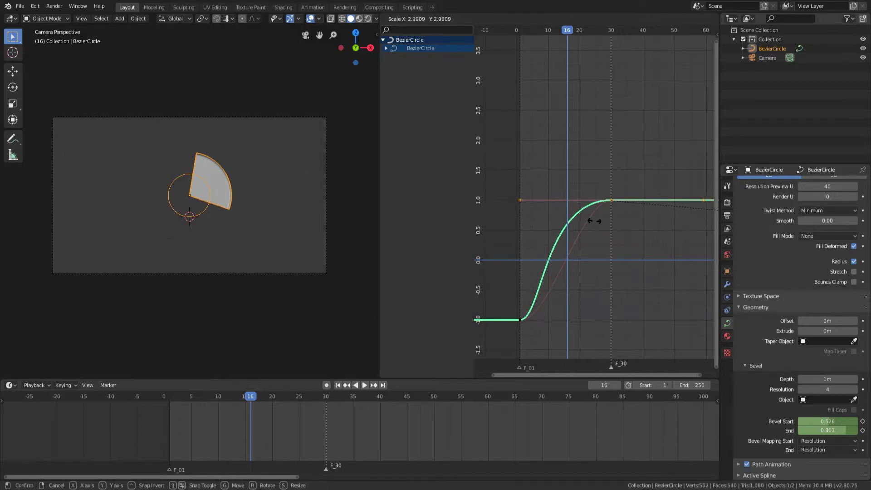
pyautogui.click(566, 220)
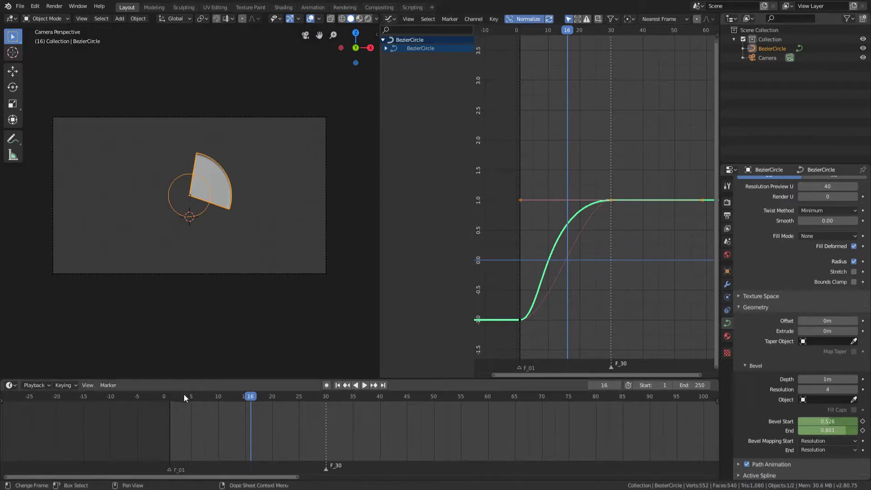
# Step: Play the wedge animation from the start to preview the sweep, then stop it
pyautogui.click(162, 401)
pyautogui.press('space')
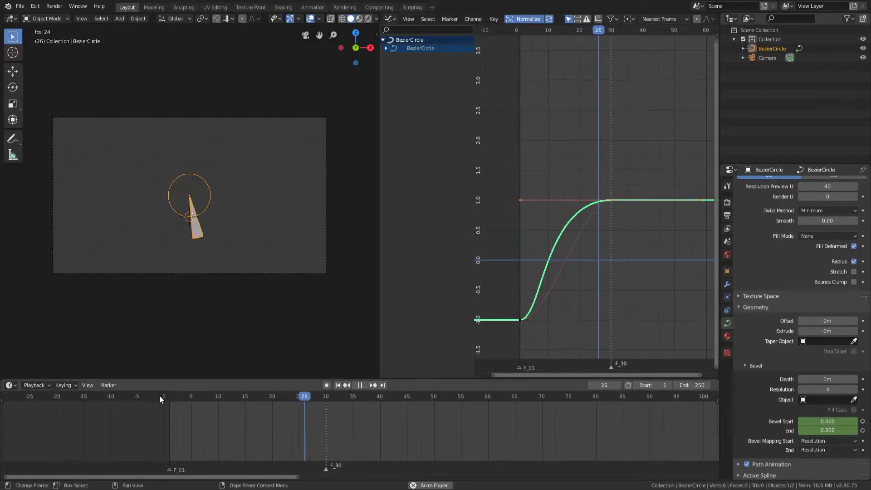
pyautogui.click(162, 398)
pyautogui.scroll(2, 215, 278)
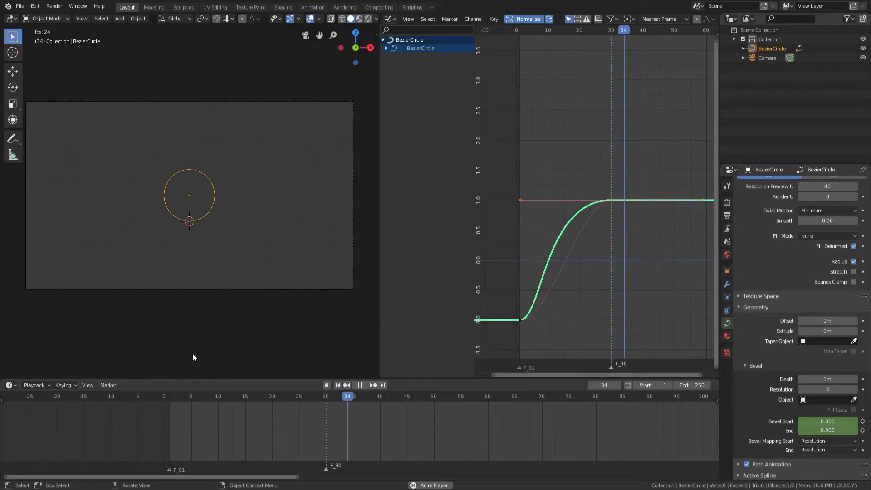
pyautogui.click(159, 399)
pyautogui.click(159, 398)
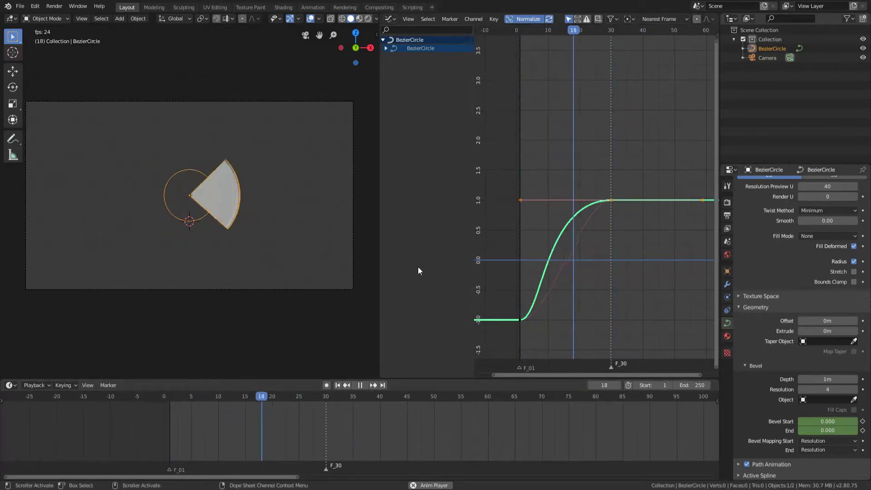
pyautogui.press('space')
# Step: Widen the 3D view over the graph area, replay the animation, and deselect the BezierCircle
pyautogui.moveTo(380, 284); pyautogui.dragTo(703, 286)
pyautogui.scroll(2, 495, 295)
pyautogui.scroll(-2, 462, 308)
pyautogui.press('space')
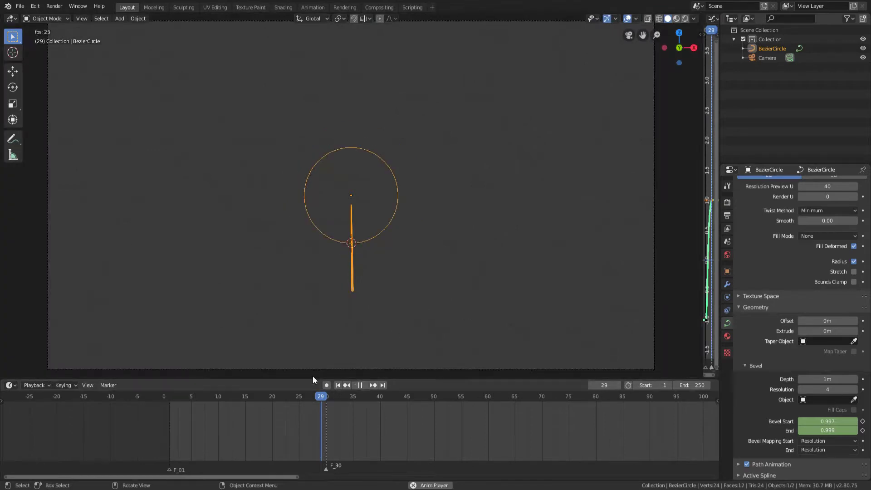
pyautogui.click(160, 397)
pyautogui.press('space')
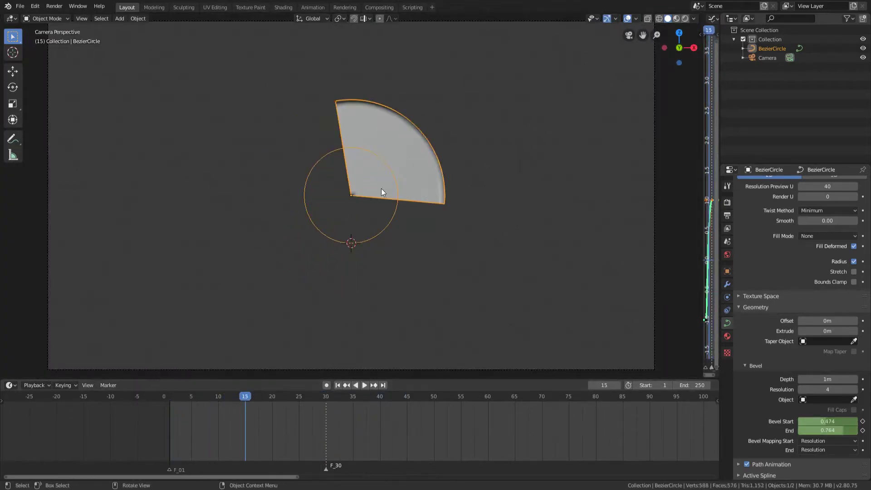
pyautogui.hotkey('alt', 'a')
pyautogui.scroll(3, 416, 158)
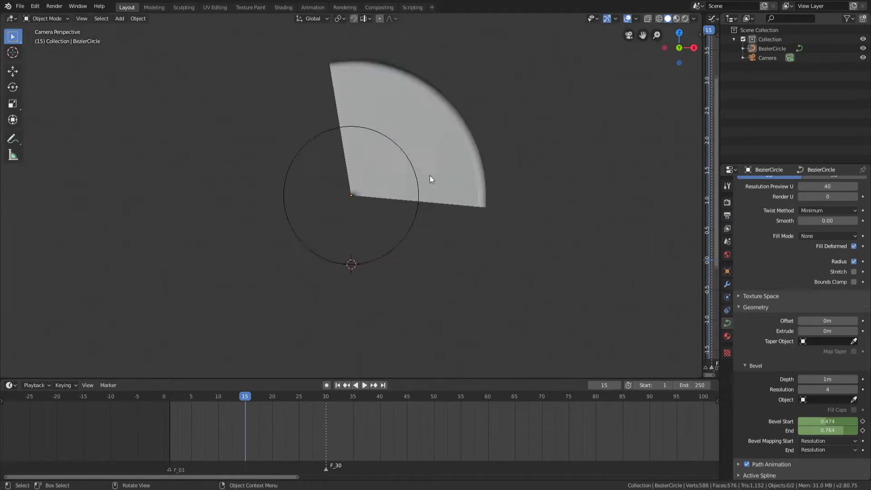
pyautogui.scroll(-2, 429, 175)
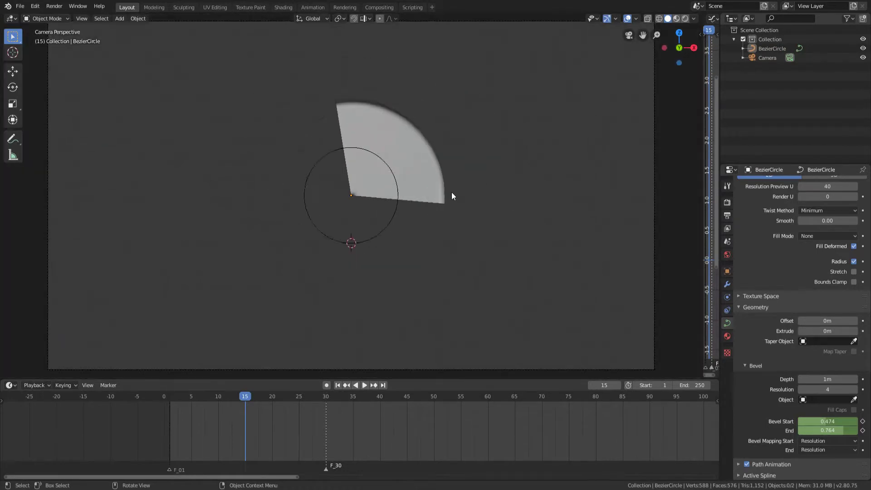
pyautogui.scroll(-2, 451, 192)
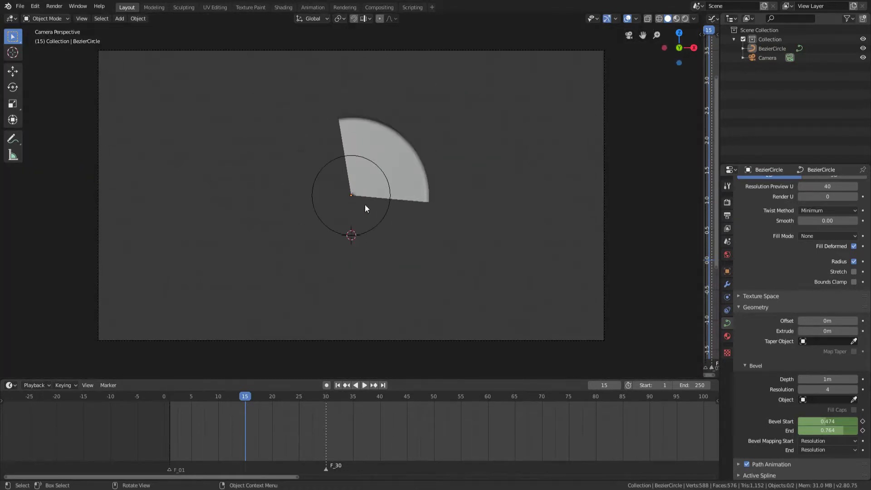
# Step: Switch the viewport to Rendered shading and select the BezierCircle wedge
pyautogui.press('z')
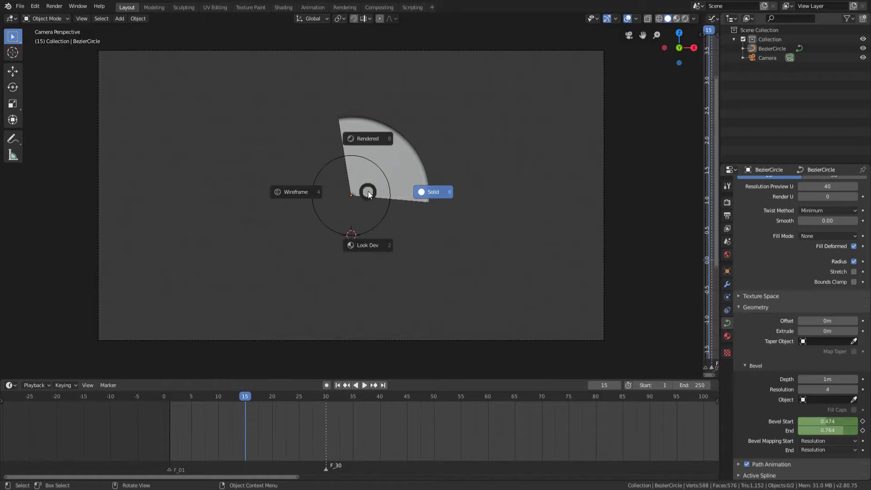
pyautogui.click(361, 135)
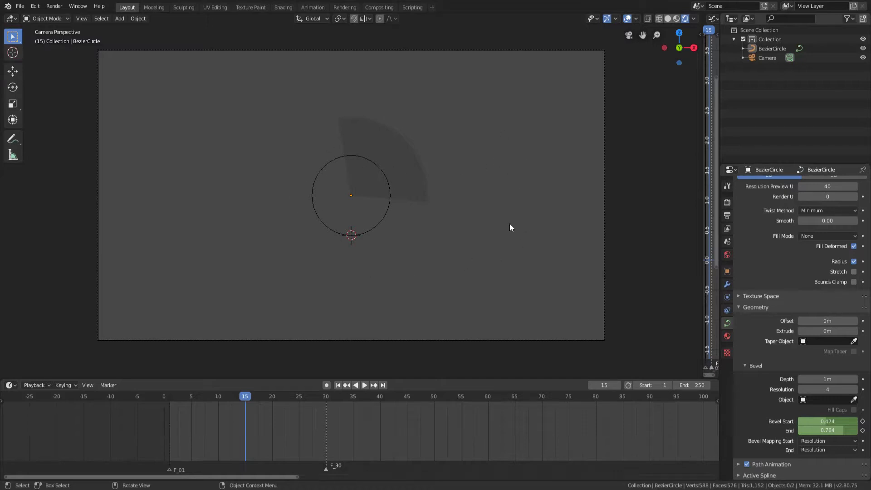
pyautogui.click(391, 171)
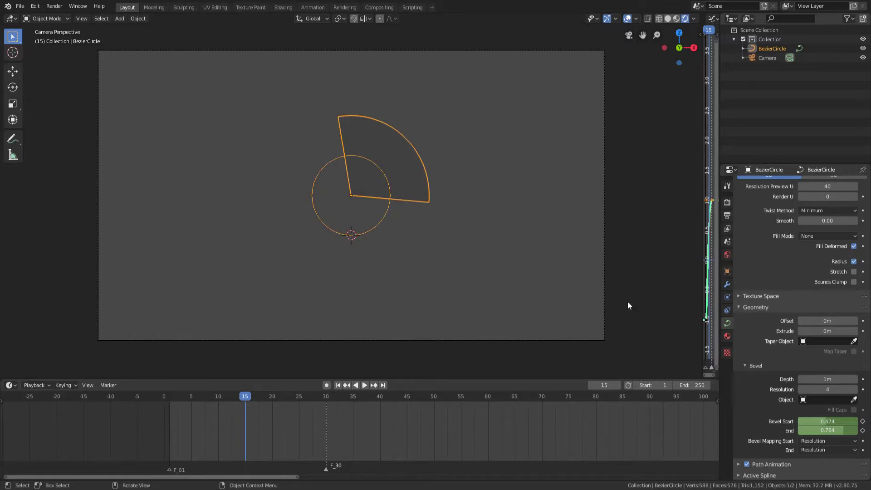
# Step: Give the wedge a new material with an Emission surface in blue
pyautogui.click(728, 335)
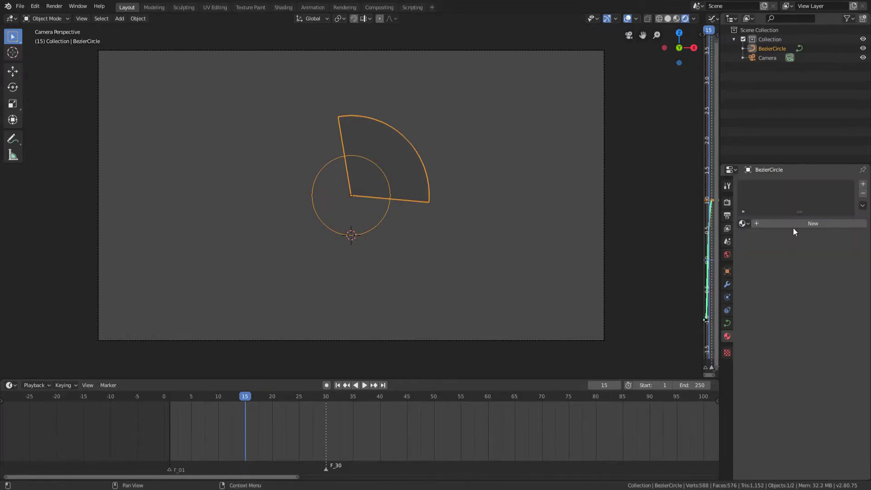
pyautogui.click(791, 224)
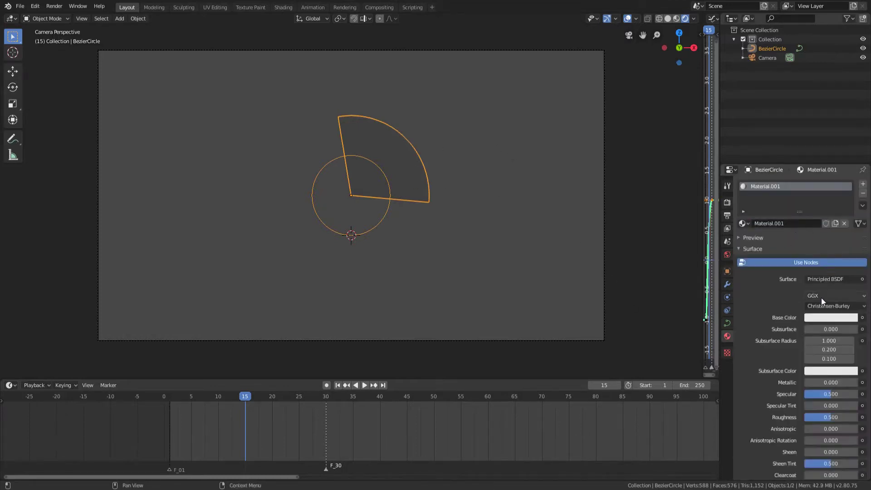
pyautogui.click(830, 278)
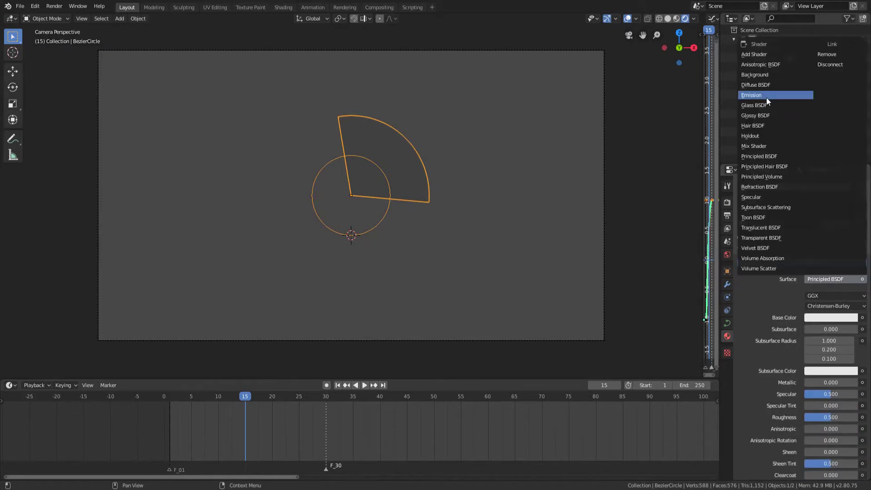
pyautogui.click(763, 95)
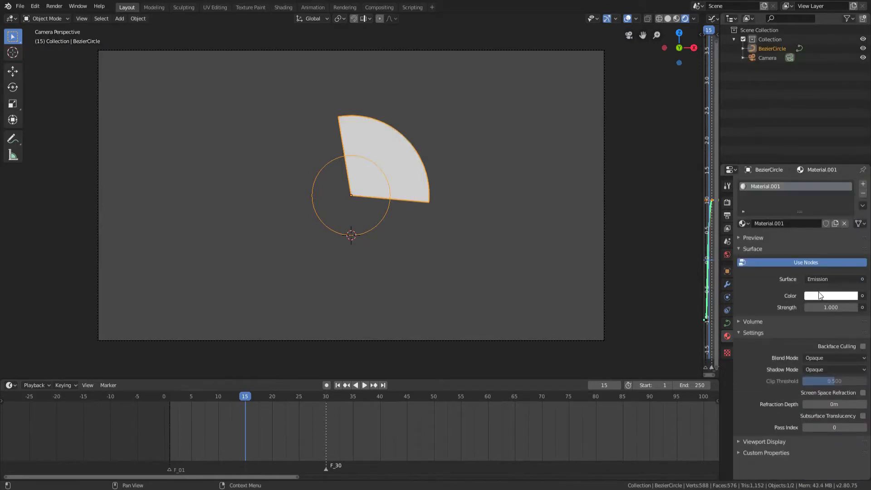
pyautogui.click(821, 296)
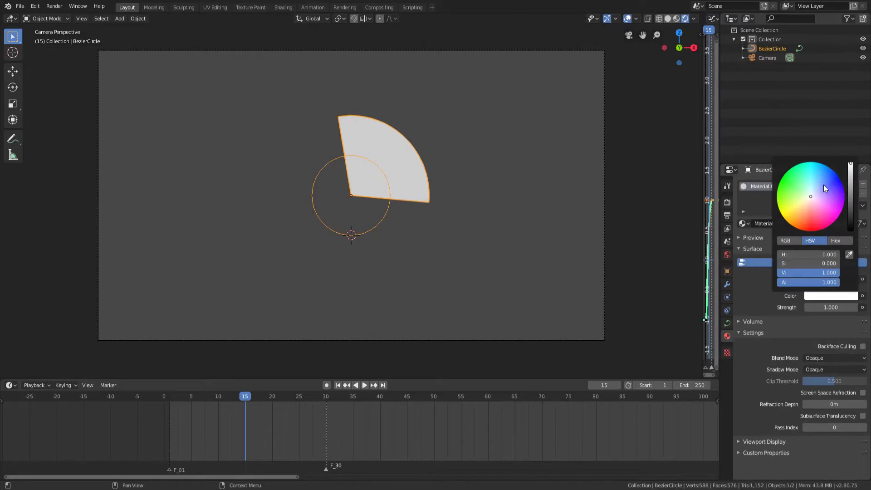
pyautogui.moveTo(810, 196); pyautogui.dragTo(829, 183)
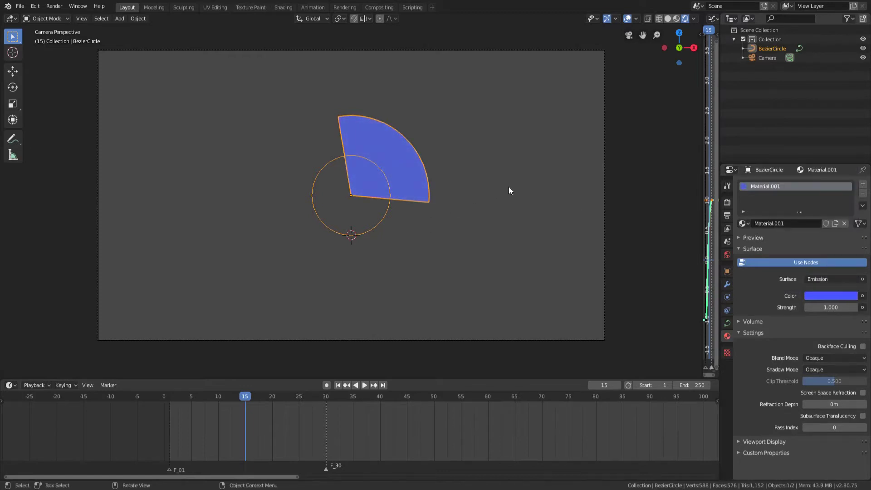
pyautogui.scroll(-3, 507, 186)
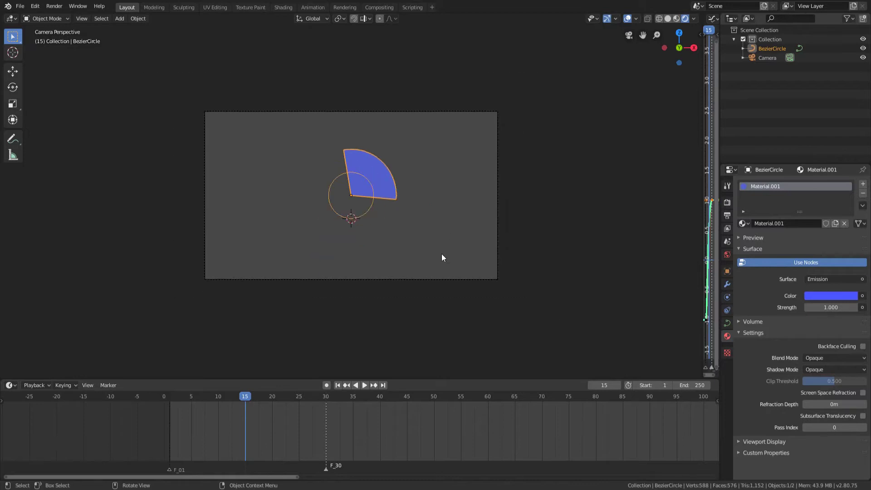
# Step: Deselect the wedge, play the animation, and hide the viewport overlays
pyautogui.scroll(2, 457, 269)
pyautogui.click(453, 269)
pyautogui.press('space')
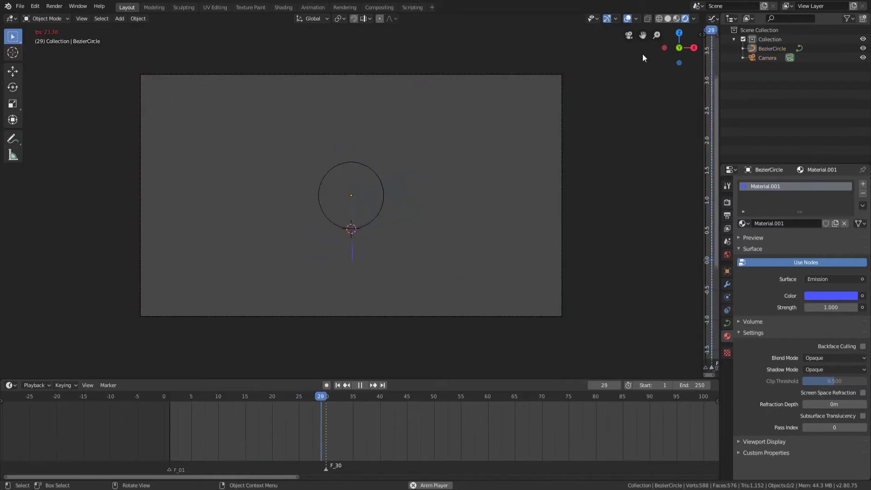
pyautogui.click(627, 18)
pyautogui.hotkey('shift', 'Left')
# Step: Set the animation's end frame to 30 and play the looping sweep
pyautogui.click(684, 384)
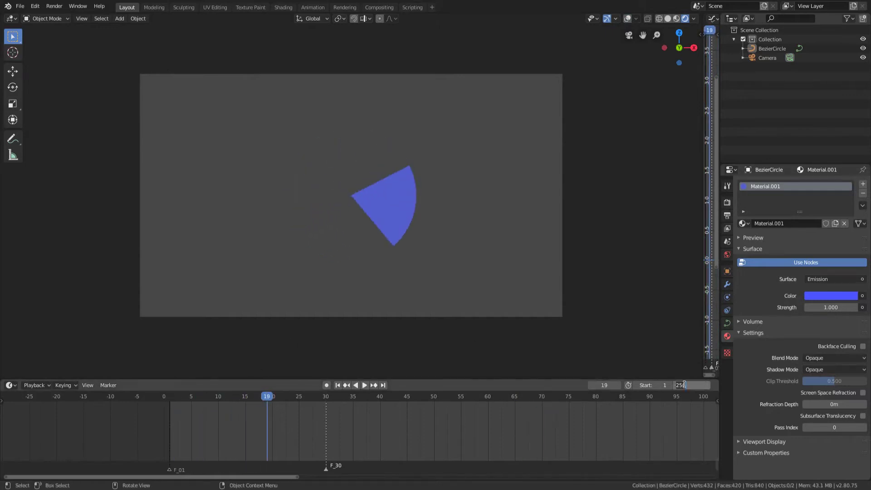
pyautogui.write('30')
pyautogui.press('Return')
pyautogui.press('space')
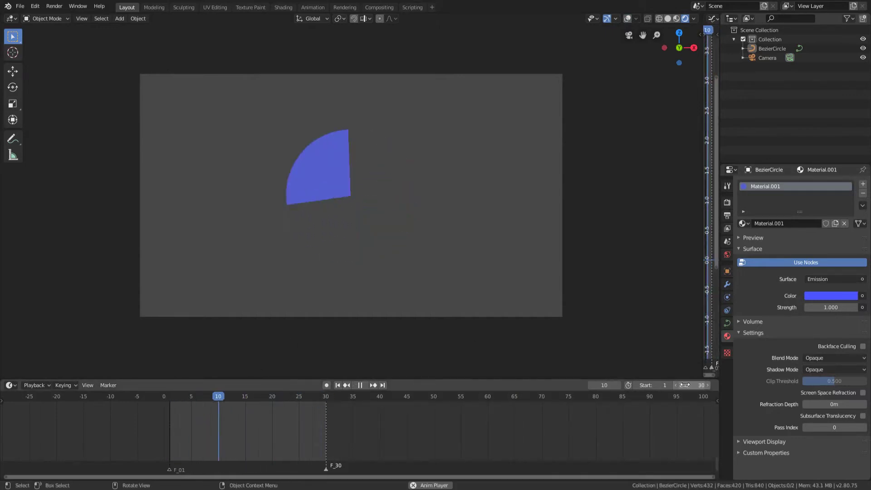